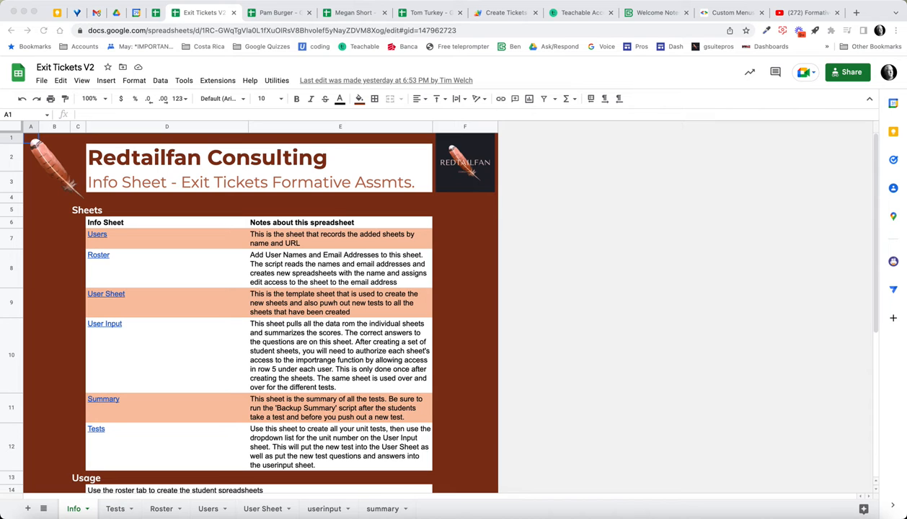
Step: Review the Info sheet's usage notes, including the Drive folder link in E18 and the folder ID formula in E19
{"action": "scroll", "coordinate": [289, 311], "scroll_direction": "down", "scroll_amount": 5}
{"action": "scroll", "coordinate": [289, 310], "scroll_direction": "up", "scroll_amount": 5}
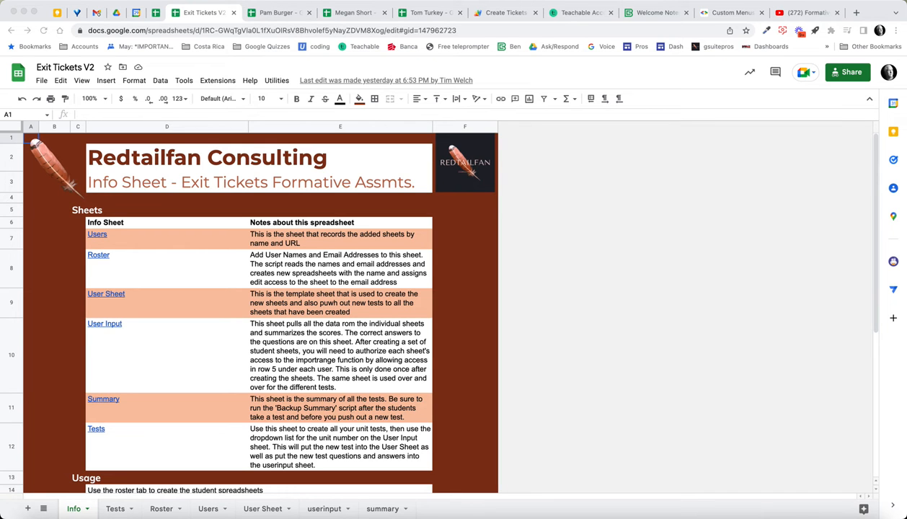
{"action": "scroll", "coordinate": [288, 310], "scroll_direction": "down", "scroll_amount": 7}
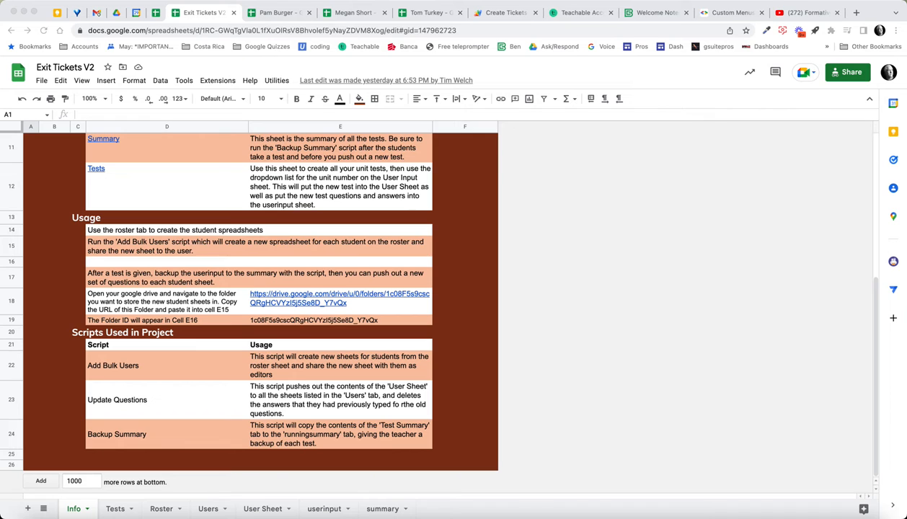
{"action": "left_click", "coordinate": [341, 302]}
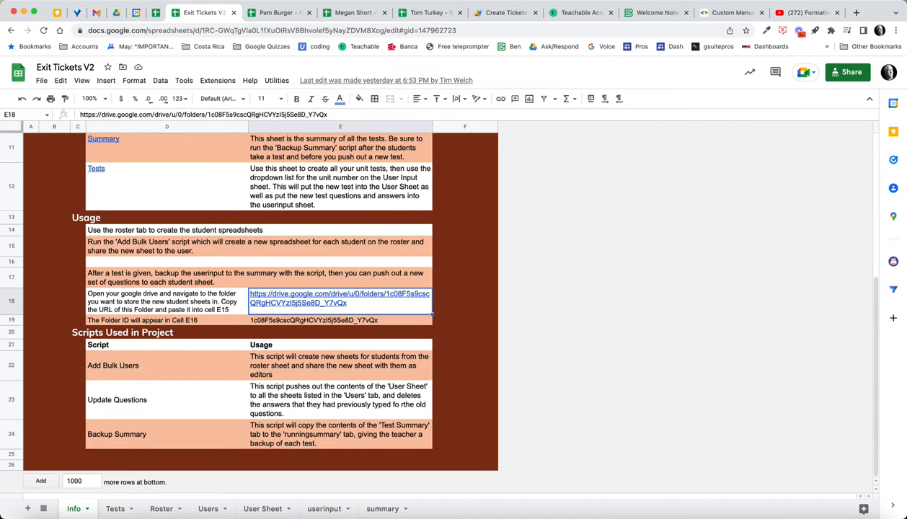
{"action": "left_click", "coordinate": [341, 320]}
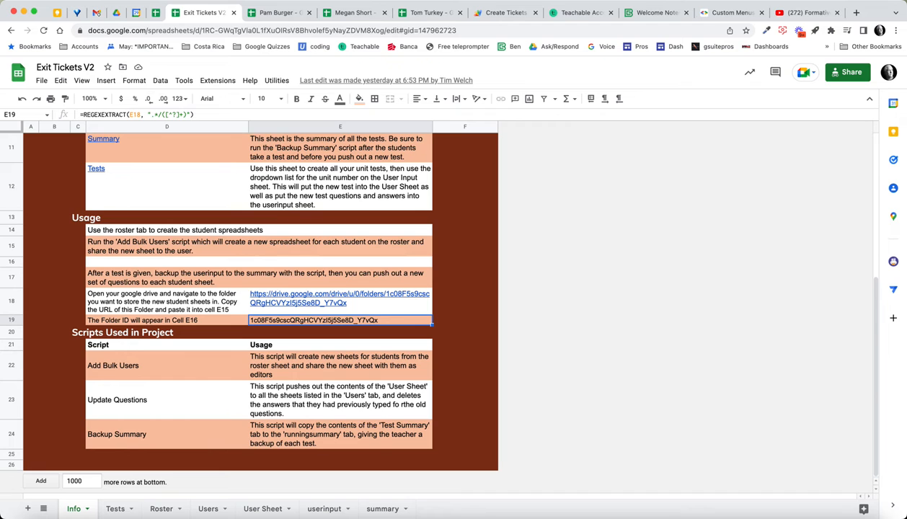
Step: Examine the Tests sheet's unit labels, titles, questions and correct answers through Unit 3
{"action": "left_click", "coordinate": [115, 509]}
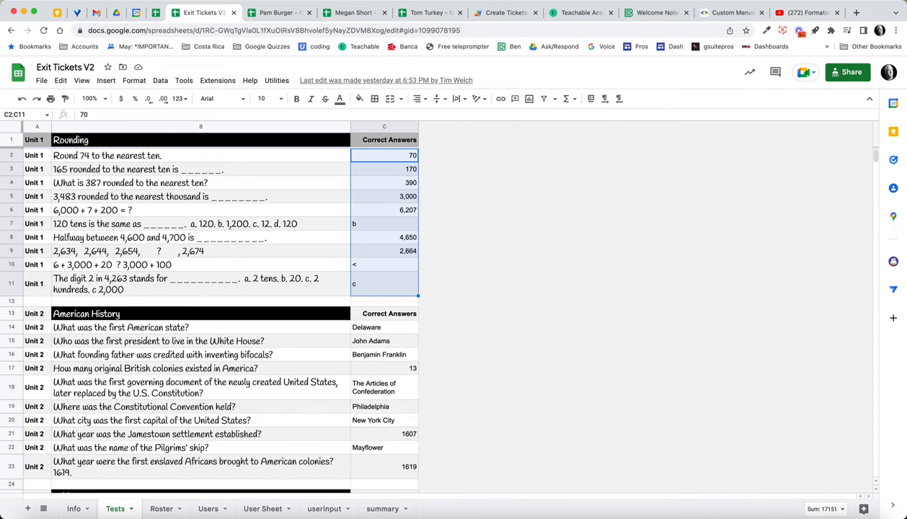
{"action": "left_click", "coordinate": [384, 264]}
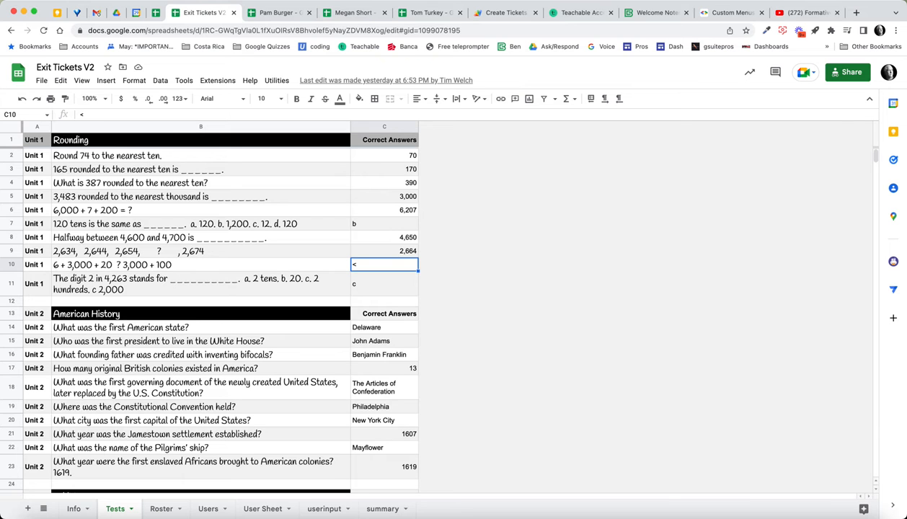
{"action": "scroll", "coordinate": [429, 314], "scroll_direction": "down", "scroll_amount": 5}
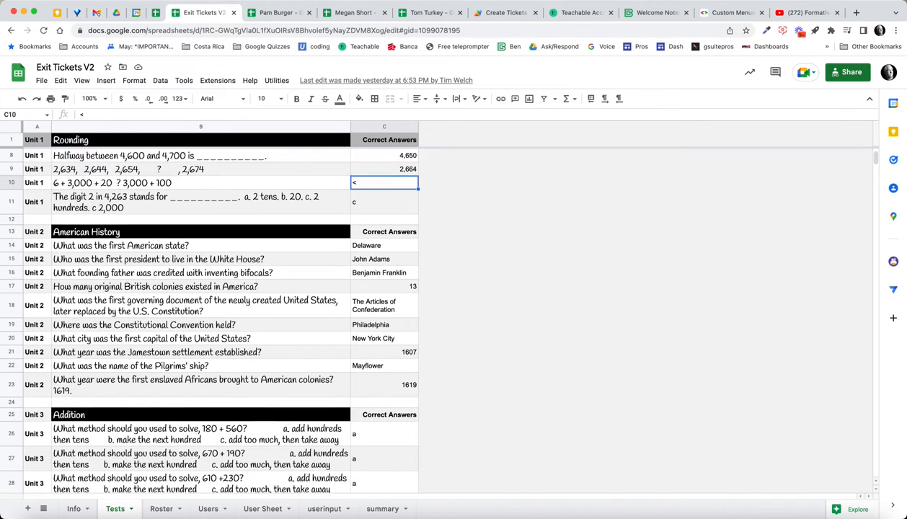
{"action": "scroll", "coordinate": [430, 314], "scroll_direction": "down", "scroll_amount": 5}
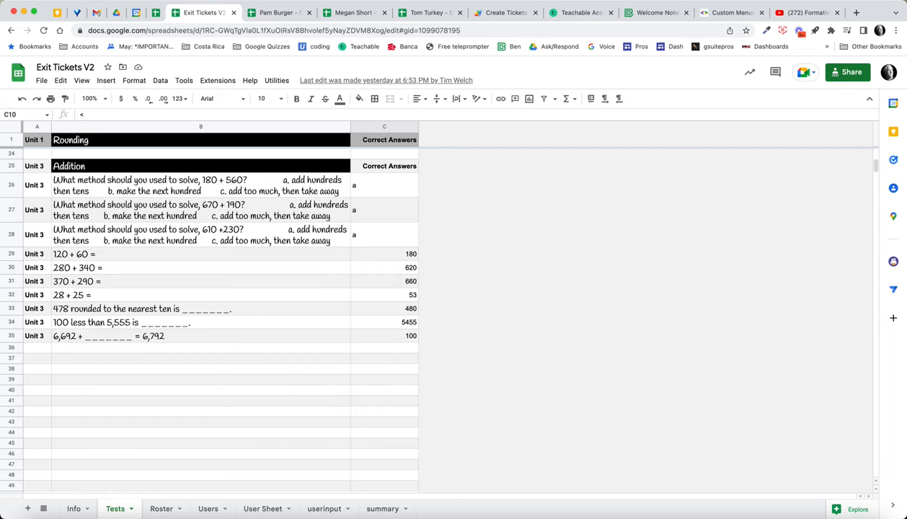
{"action": "left_click_drag", "start_coordinate": [36, 166], "coordinate": [36, 336]}
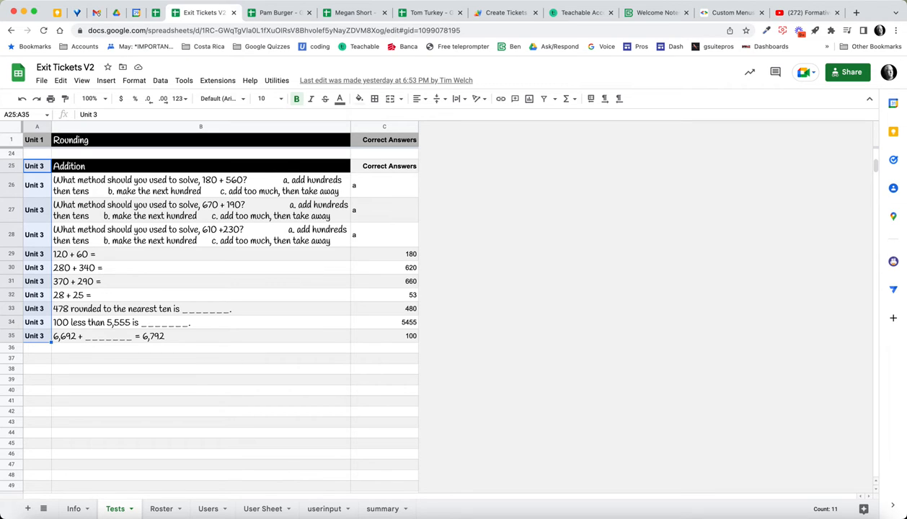
{"action": "left_click", "coordinate": [101, 166]}
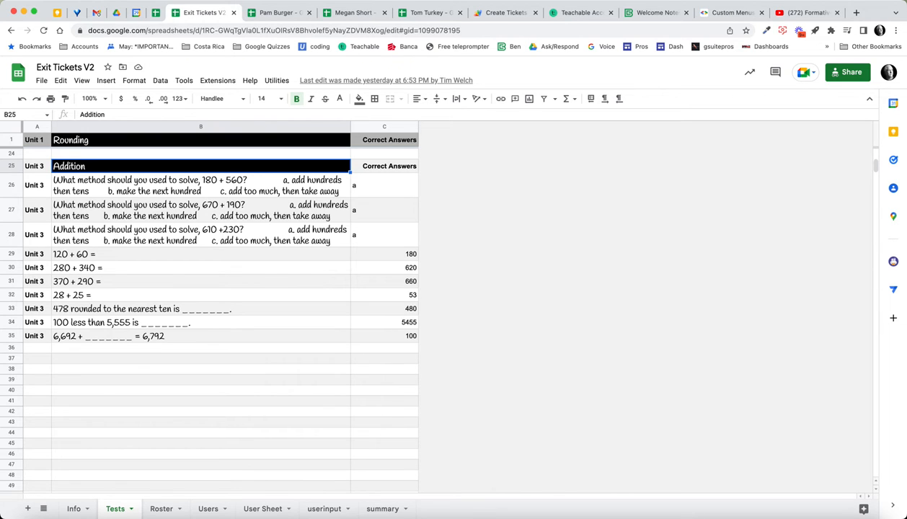
{"action": "left_click", "coordinate": [101, 185]}
{"action": "left_click", "coordinate": [384, 185]}
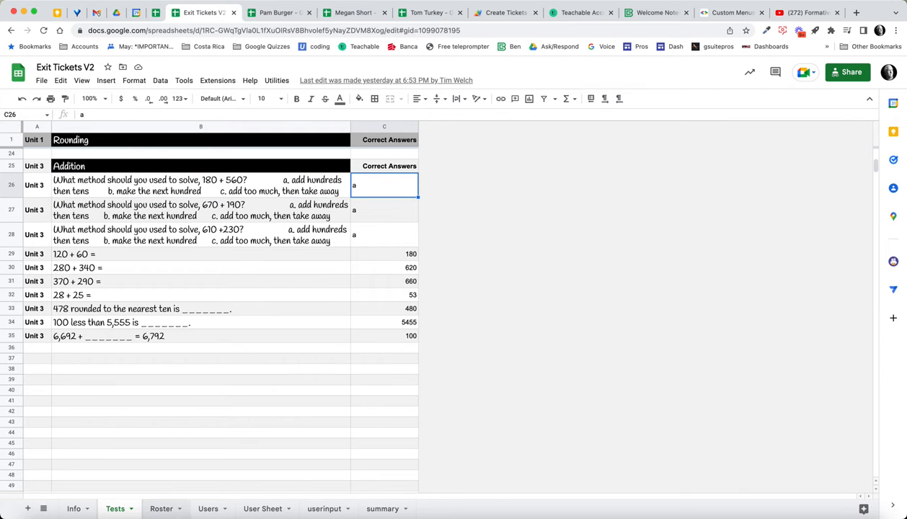
Step: Review the Roster sheet's student name and email columns and the custom scripts available in the spreadsheet
{"action": "left_click", "coordinate": [161, 508]}
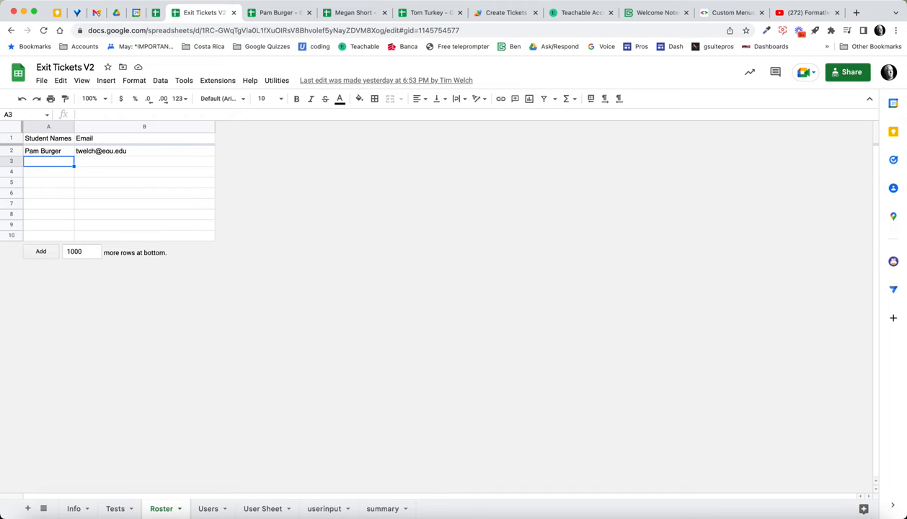
{"action": "left_click", "coordinate": [277, 80]}
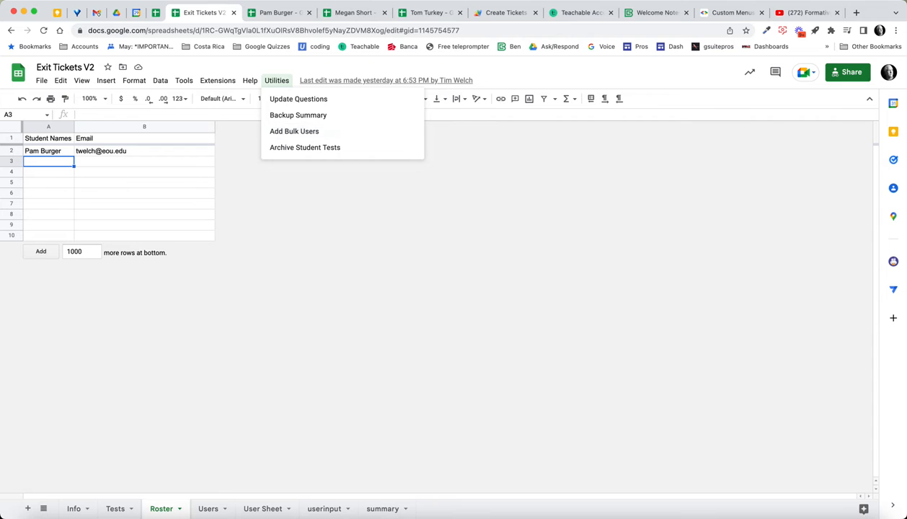
{"action": "left_click", "coordinate": [144, 225]}
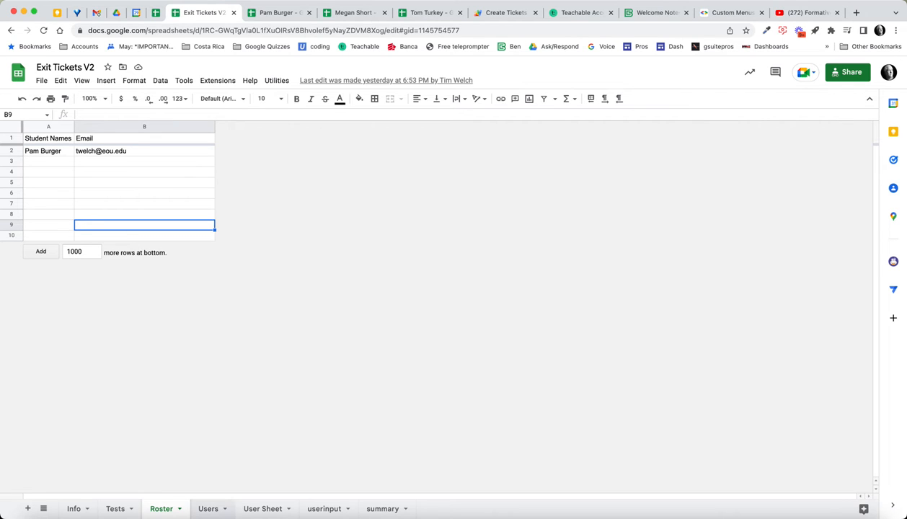
Step: Examine the Users sheet's list of student spreadsheets and preview the first student's linked file
{"action": "left_click", "coordinate": [208, 508]}
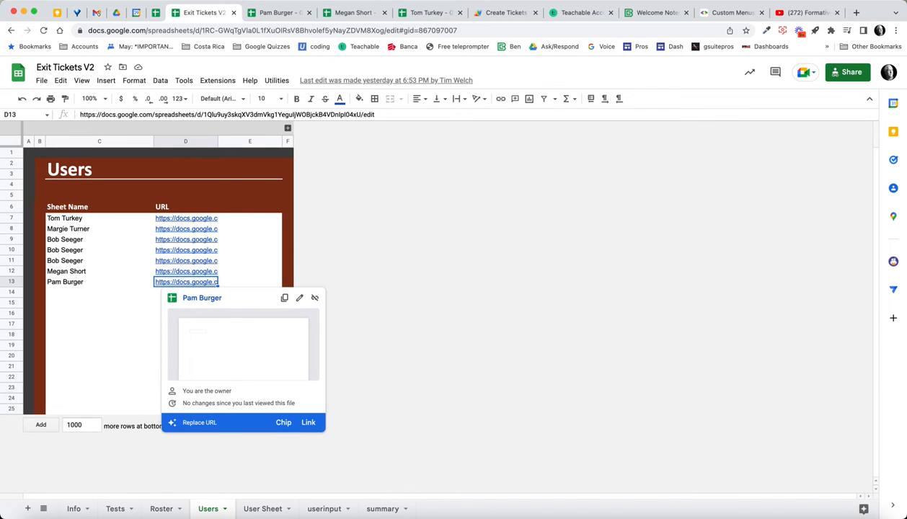
{"action": "mouse_move", "coordinate": [186, 219]}
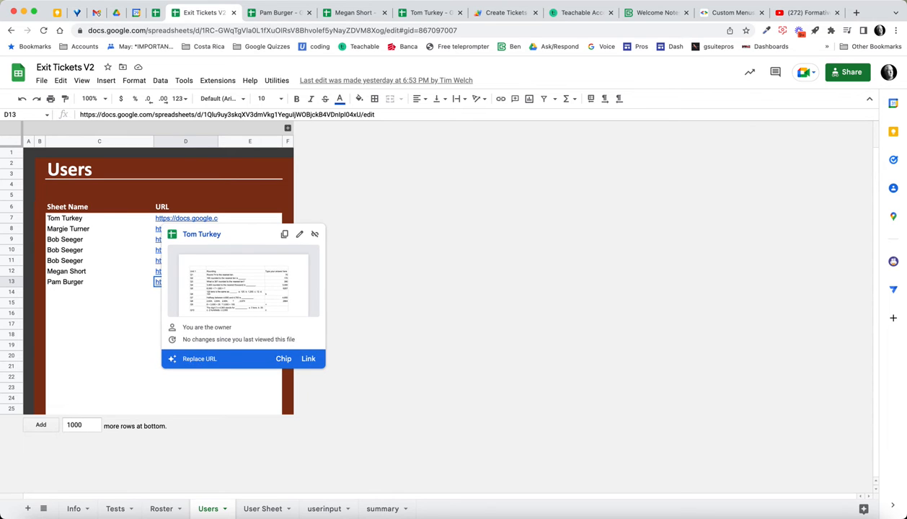
{"action": "left_click", "coordinate": [100, 335]}
Step: Look over the User Sheet template, the userinput sheet and the Tests questions they draw from
{"action": "left_click", "coordinate": [264, 509]}
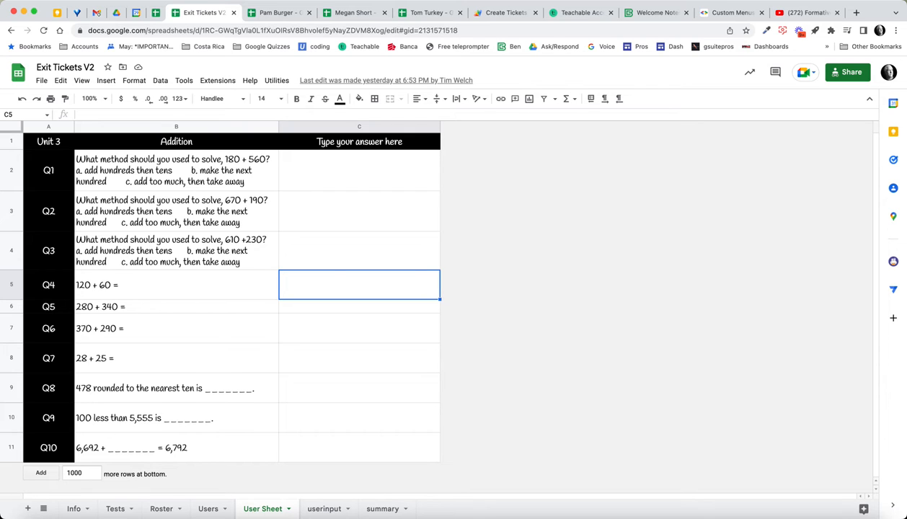
{"action": "left_click", "coordinate": [324, 509]}
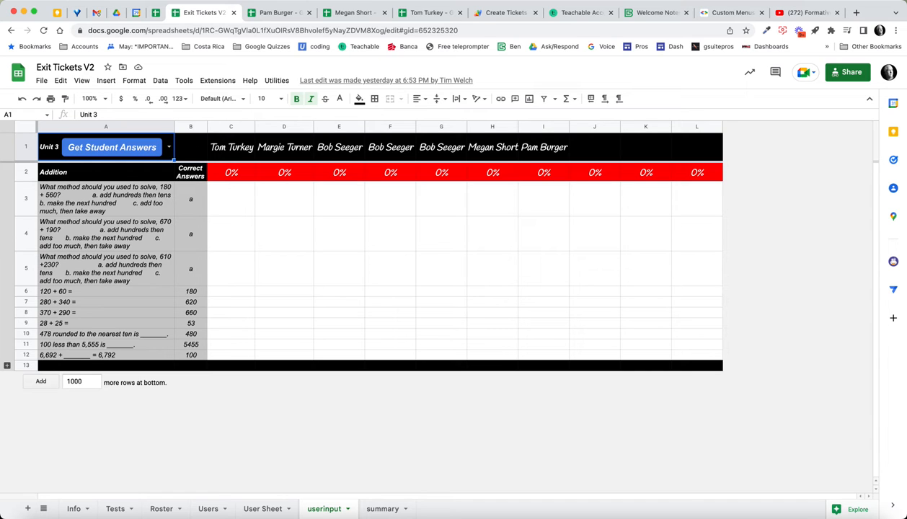
{"action": "left_click", "coordinate": [116, 510]}
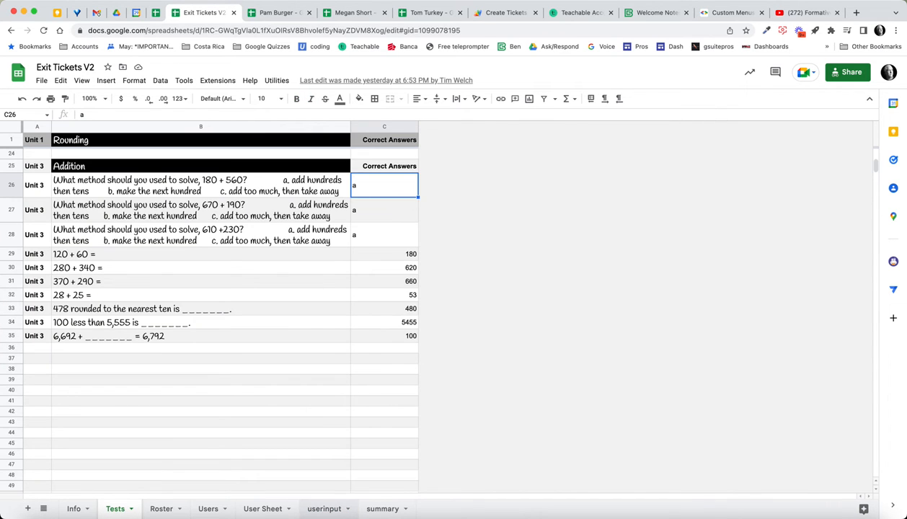
Step: Switch the userinput sheet's unit in A1 to Unit 1, Unit 2 and Unit 3 in turn
{"action": "left_click", "coordinate": [325, 509]}
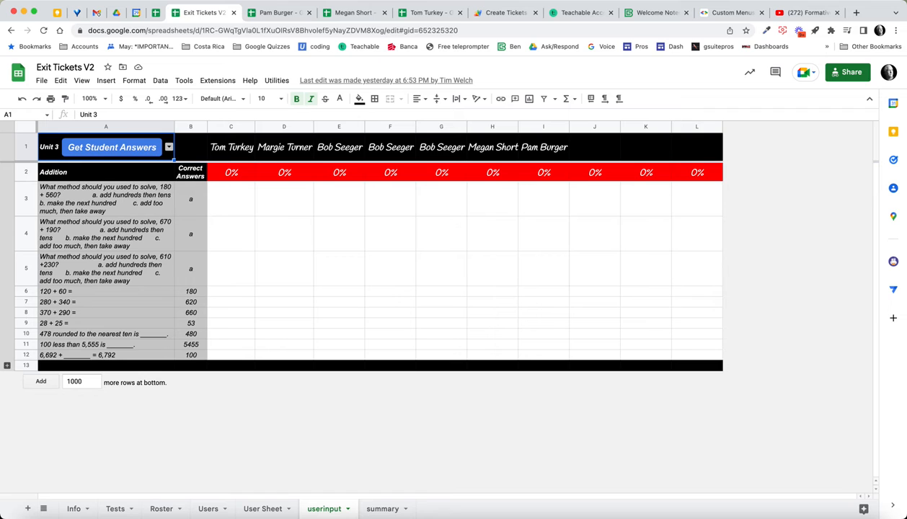
{"action": "left_click", "coordinate": [169, 147]}
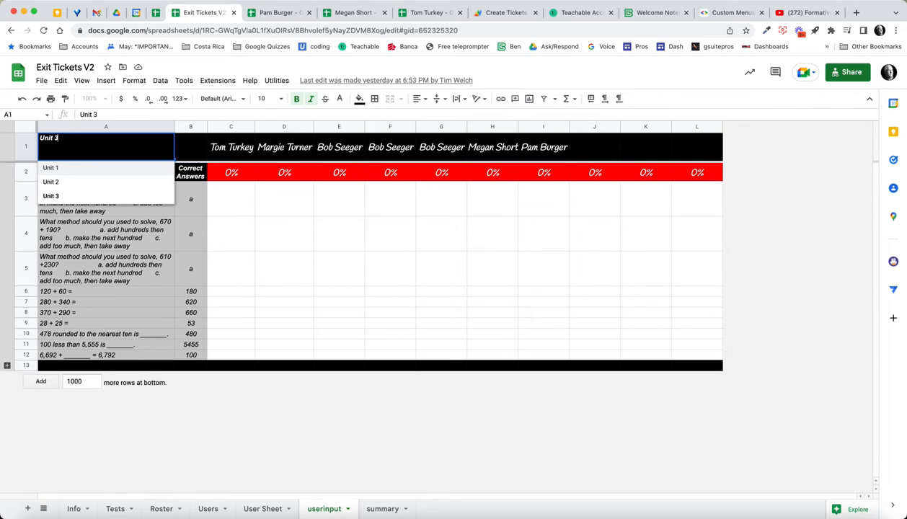
{"action": "left_click", "coordinate": [79, 166]}
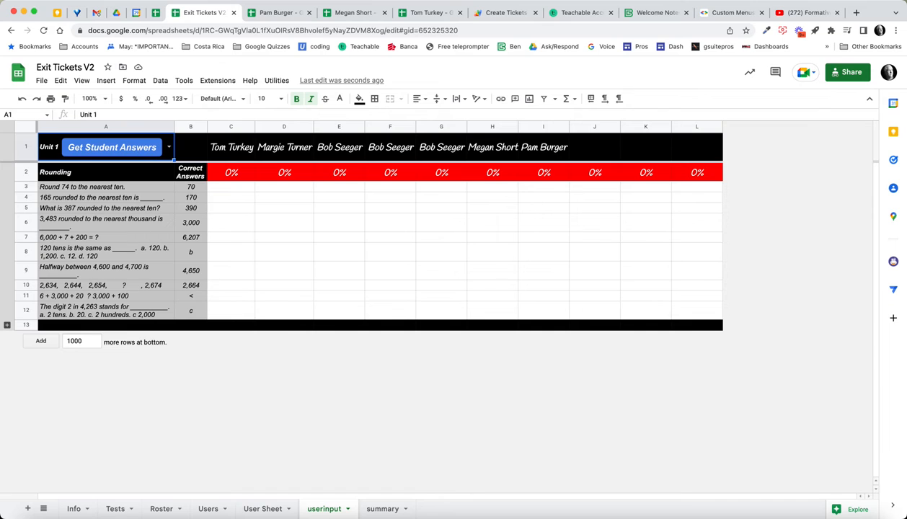
{"action": "left_click", "coordinate": [168, 146]}
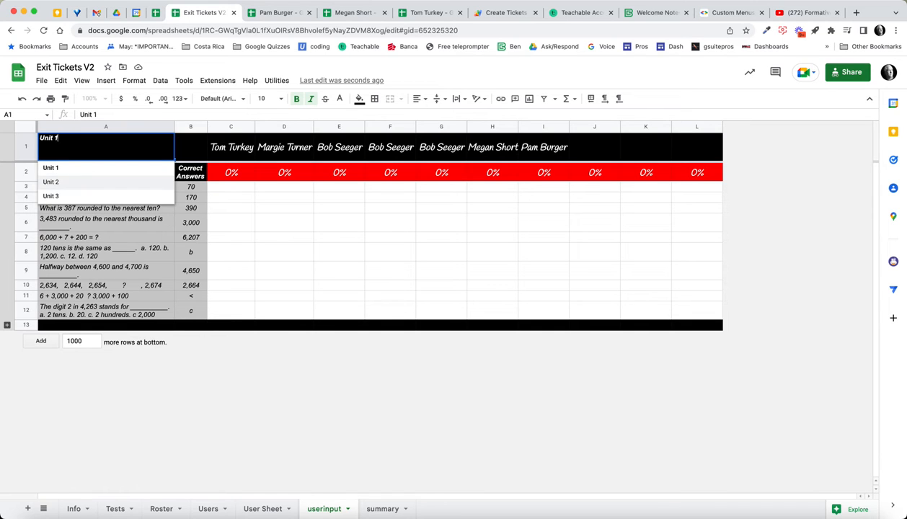
{"action": "left_click", "coordinate": [50, 182]}
{"action": "left_click", "coordinate": [169, 147]}
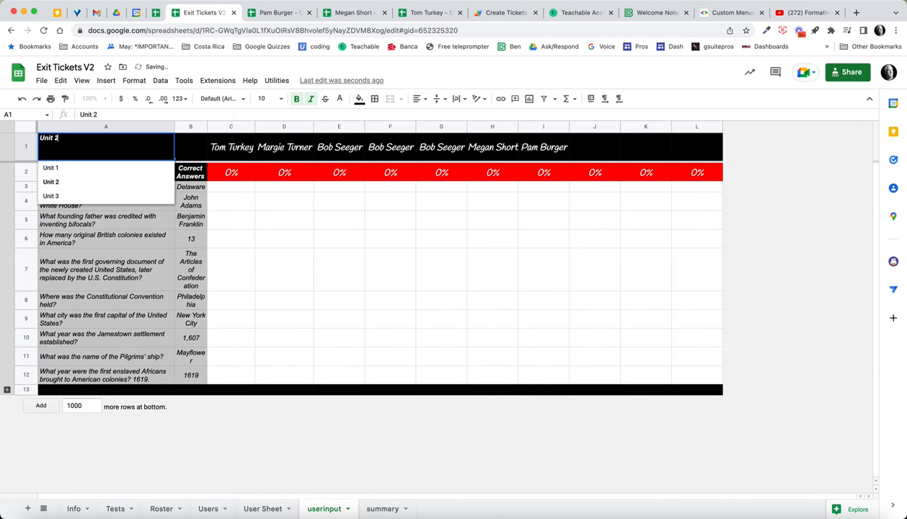
{"action": "left_click", "coordinate": [51, 194]}
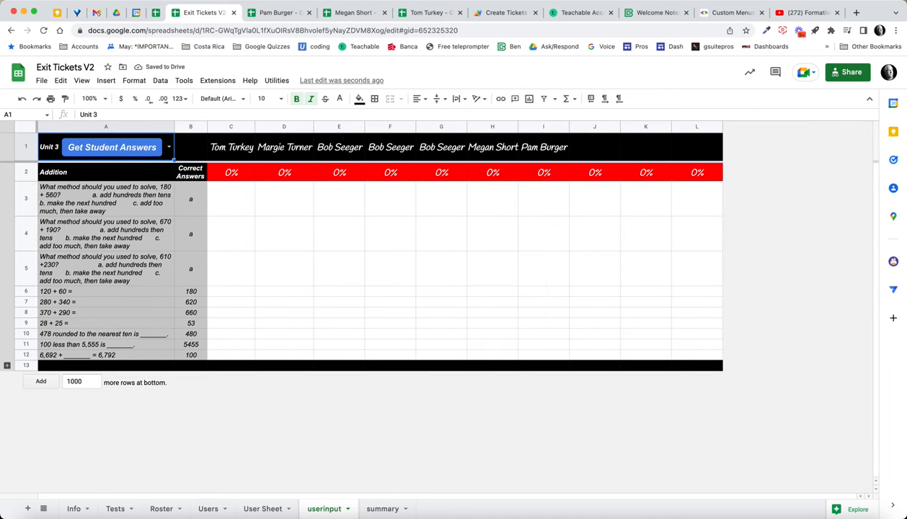
Step: Check the current questions in the first two open student spreadsheets and return to Exit Tickets V2
{"action": "key", "text": "ctrl+Tab"}
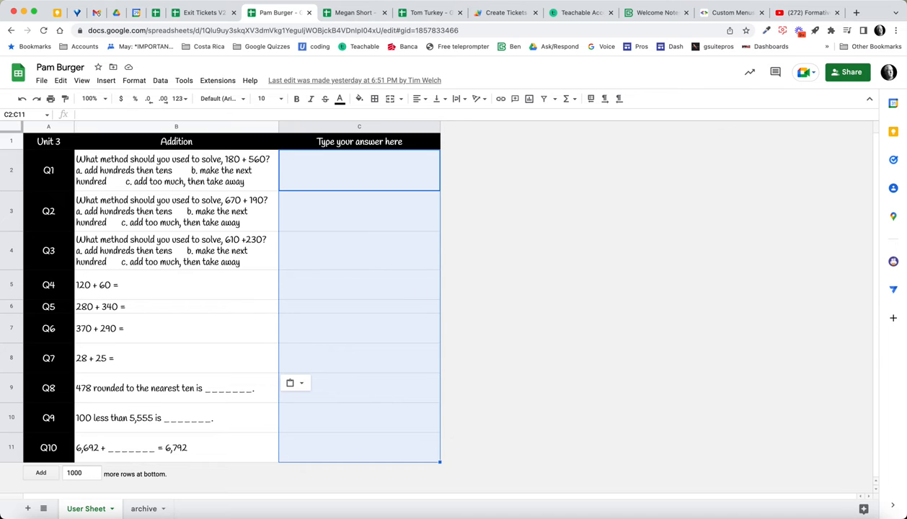
{"action": "key", "text": "ctrl+Tab"}
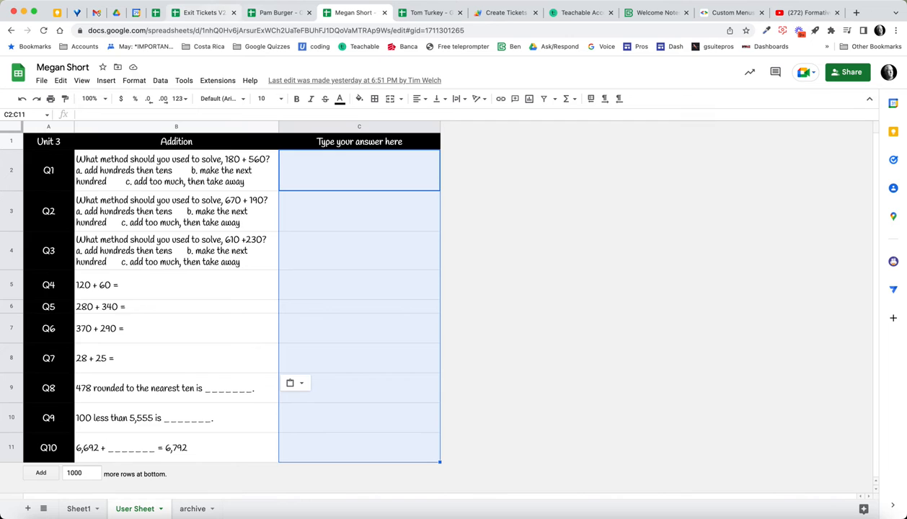
{"action": "key", "text": "ctrl+shift+Tab"}
{"action": "key", "text": "ctrl+shift+Tab"}
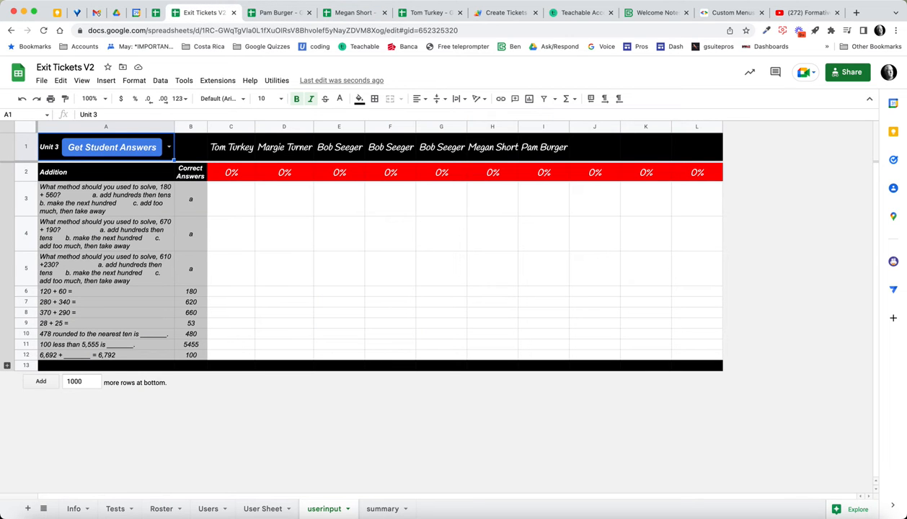
Step: Set the unit in A1 of the userinput sheet to Unit 1 and check two student spreadsheets' current questions
{"action": "left_click", "coordinate": [170, 147]}
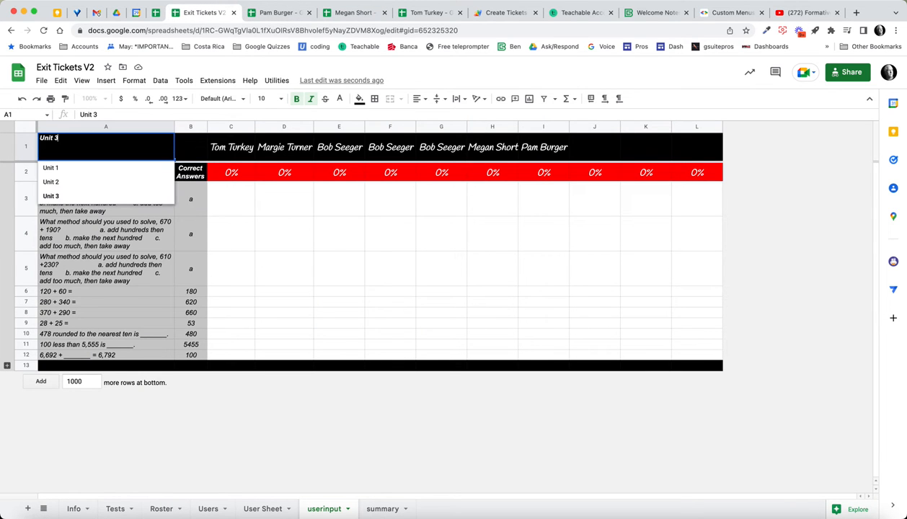
{"action": "left_click", "coordinate": [50, 168]}
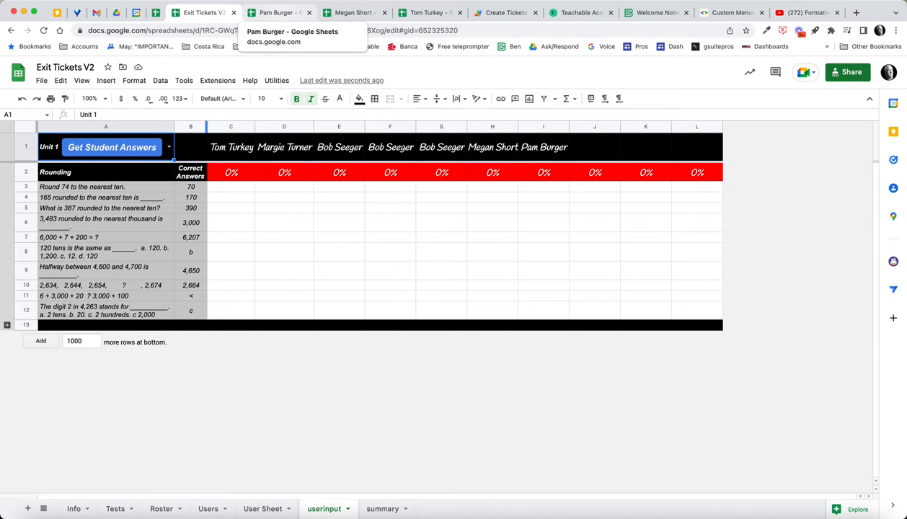
{"action": "left_click", "coordinate": [277, 12]}
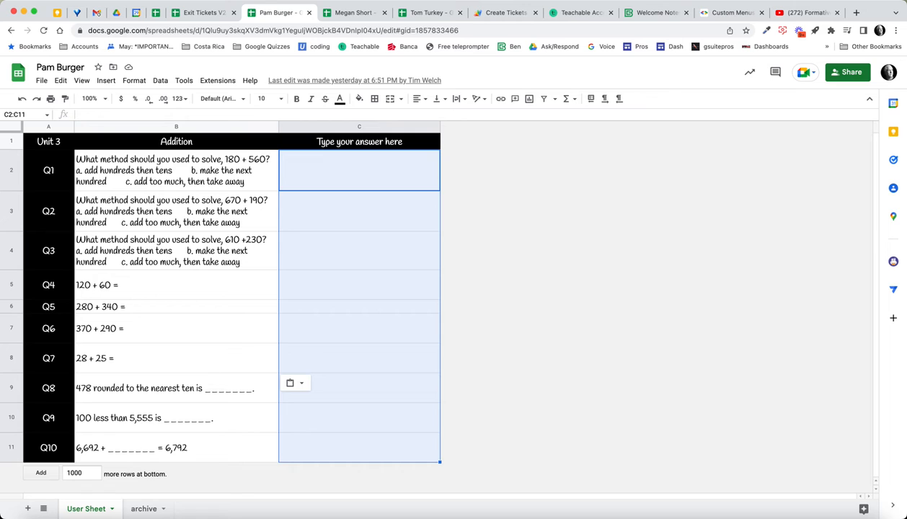
{"action": "left_click", "coordinate": [429, 13]}
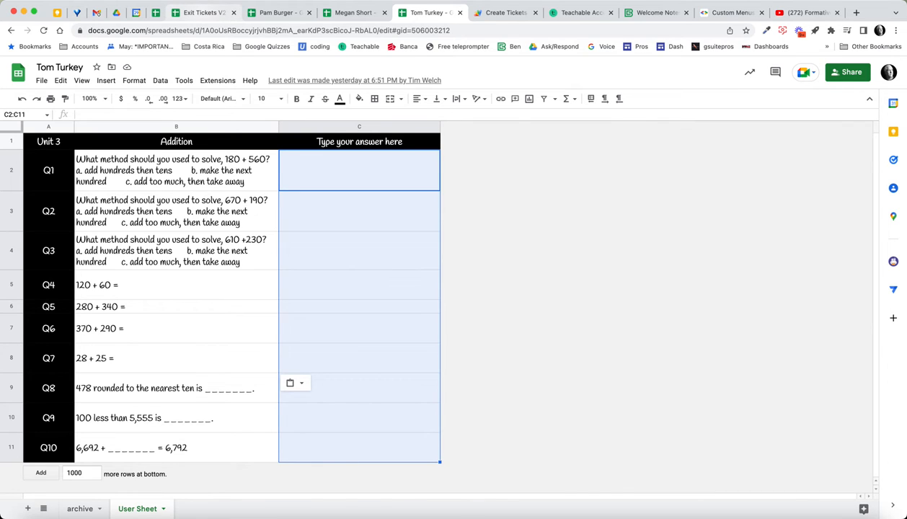
{"action": "left_click", "coordinate": [202, 13]}
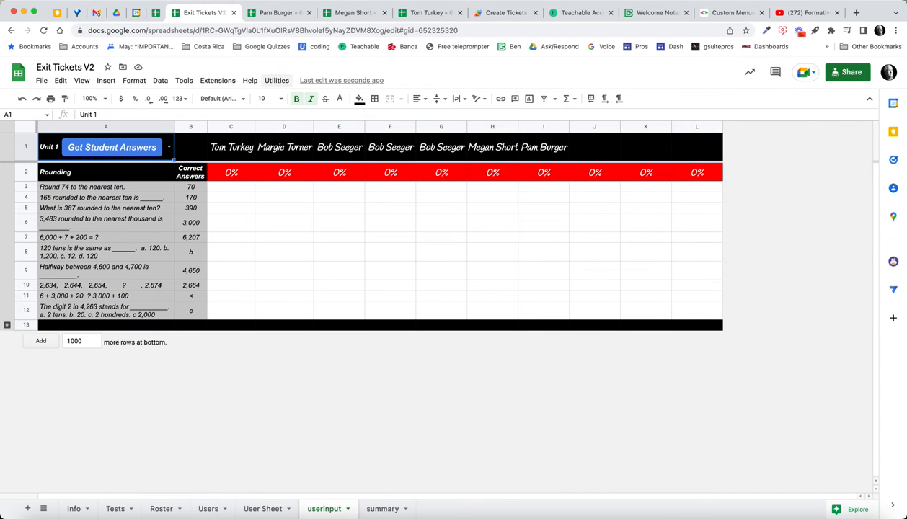
Step: Run the Update Questions script to push the selected unit's questions out and check the first open student spreadsheet
{"action": "left_click", "coordinate": [276, 80]}
{"action": "left_click", "coordinate": [298, 99]}
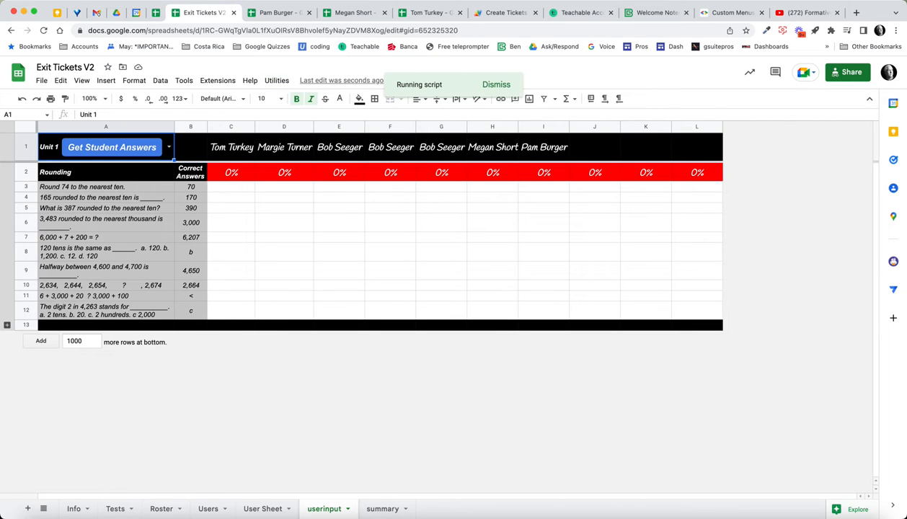
{"action": "left_click", "coordinate": [280, 13]}
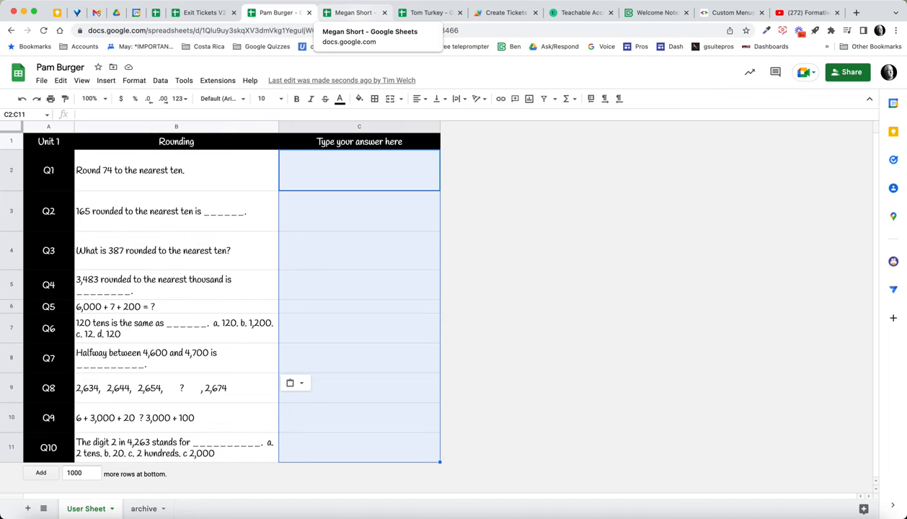
Step: Check the pushed Unit 1 questions in the second and third student spreadsheets and return to Exit Tickets V2
{"action": "left_click", "coordinate": [352, 12]}
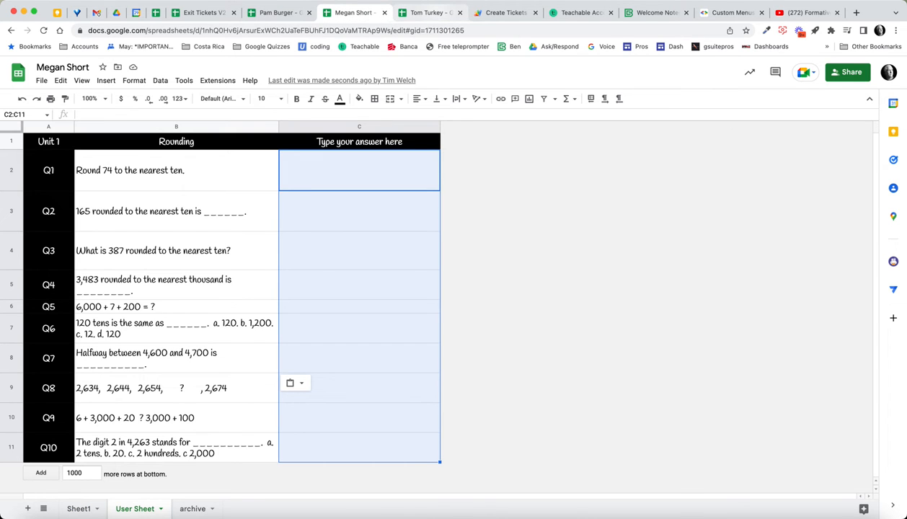
{"action": "key", "text": "ctrl+Tab"}
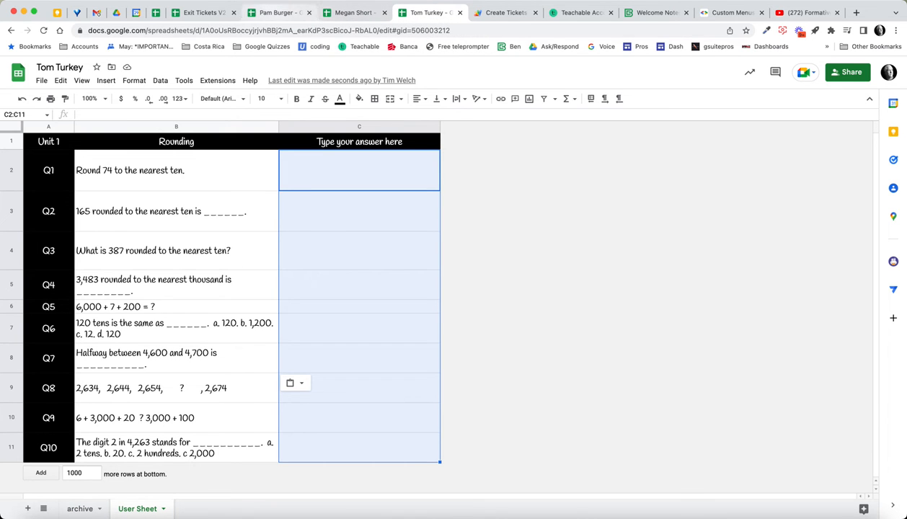
{"action": "left_click", "coordinate": [202, 12]}
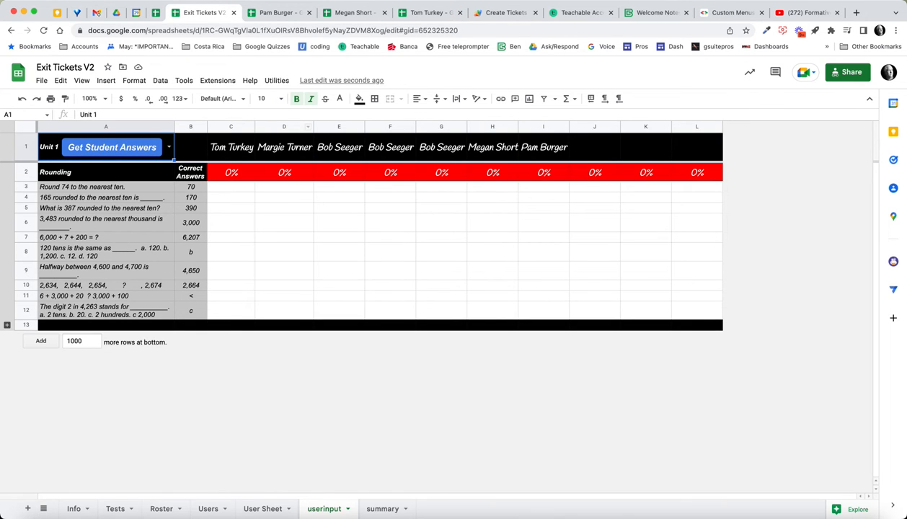
{"action": "left_click_drag", "start_coordinate": [192, 187], "coordinate": [191, 311]}
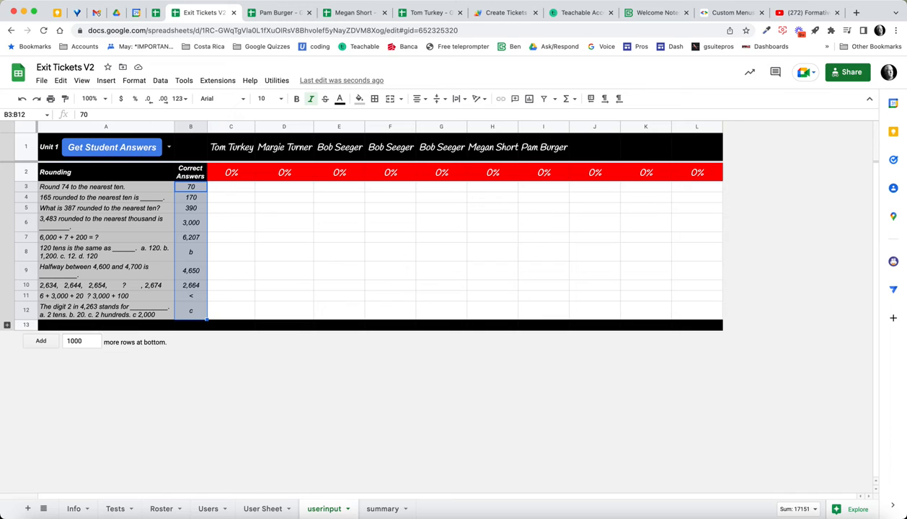
{"action": "key", "text": "super+c"}
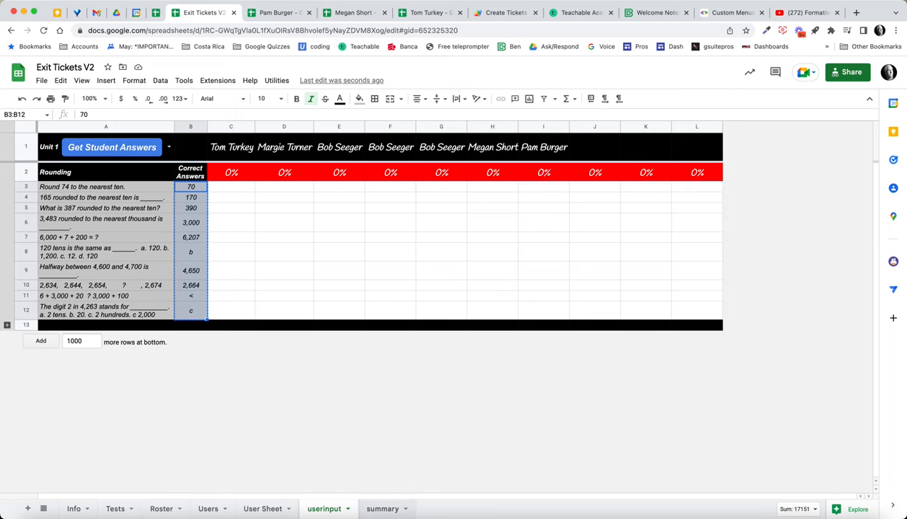
{"action": "left_click", "coordinate": [115, 508]}
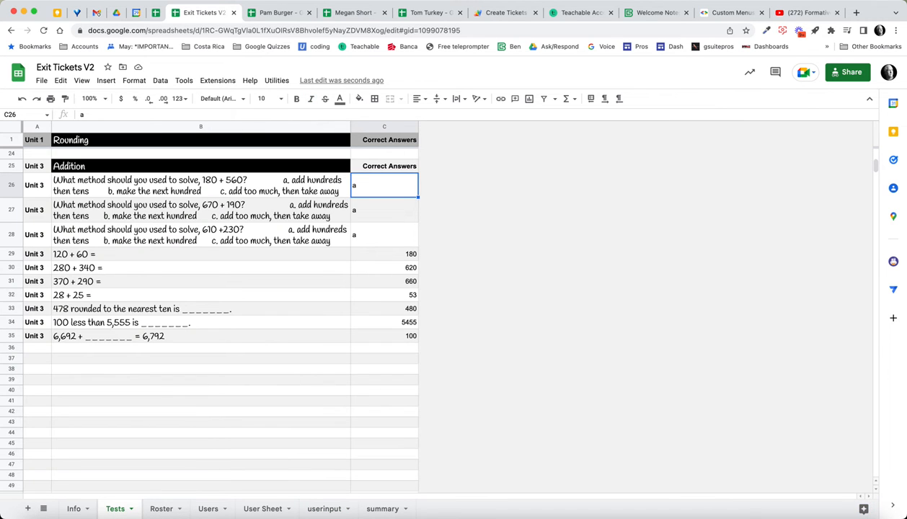
{"action": "key", "text": "shift+Down"}
{"action": "key", "text": "shift+Down"}
{"action": "key", "text": "shift+Down"}
{"action": "key", "text": "shift+Down"}
{"action": "key", "text": "shift+Down"}
{"action": "key", "text": "shift+Down"}
{"action": "key", "text": "shift+Down"}
{"action": "key", "text": "shift+Down"}
{"action": "key", "text": "shift+Down"}
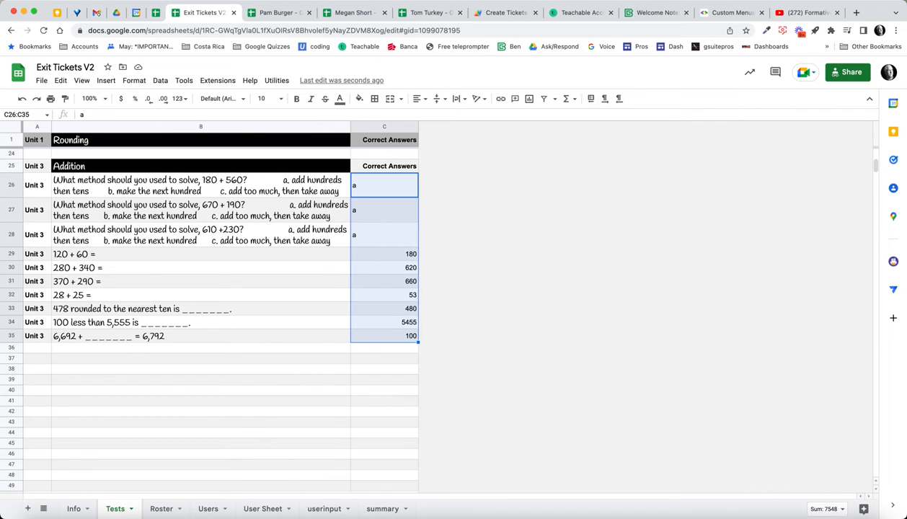
{"action": "key", "text": "ctrl+c"}
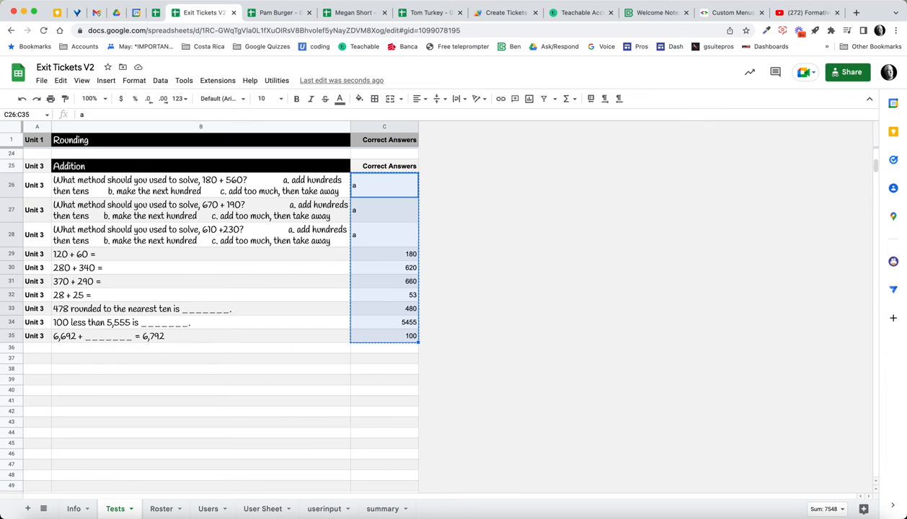
Step: Copy the Unit 1 correct answers in C2:C11 of the Tests sheet into the answer column of all three open student spreadsheets
{"action": "scroll", "coordinate": [216, 317], "scroll_direction": "up", "scroll_amount": 10}
{"action": "left_click_drag", "start_coordinate": [385, 156], "coordinate": [385, 285]}
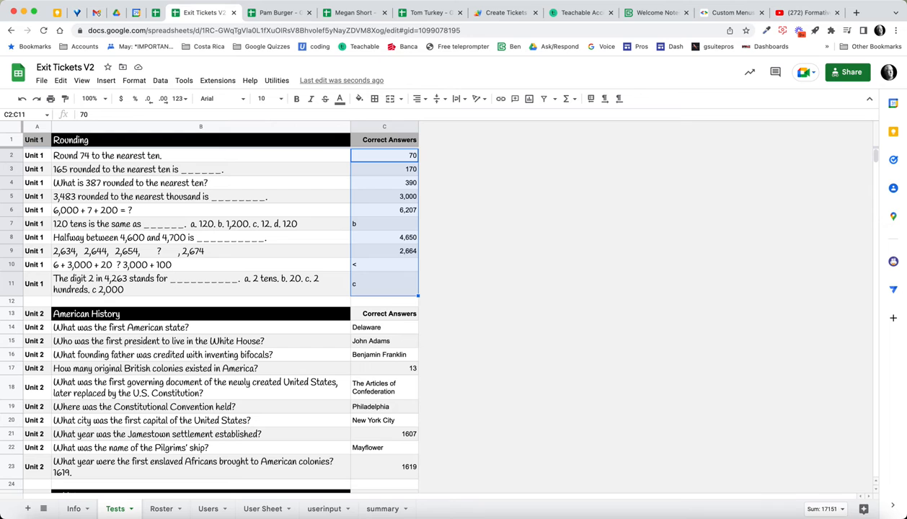
{"action": "key", "text": "ctrl+Tab"}
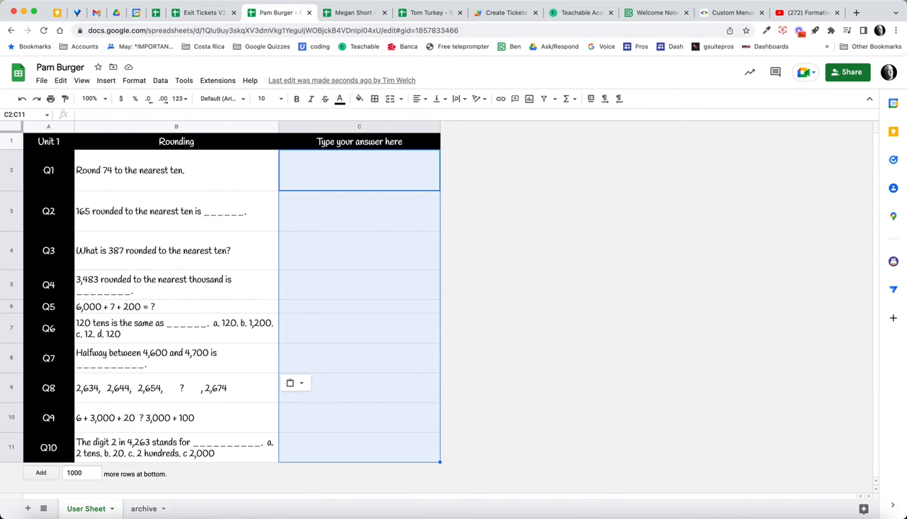
{"action": "left_click", "coordinate": [359, 170]}
{"action": "key", "text": "ctrl+v"}
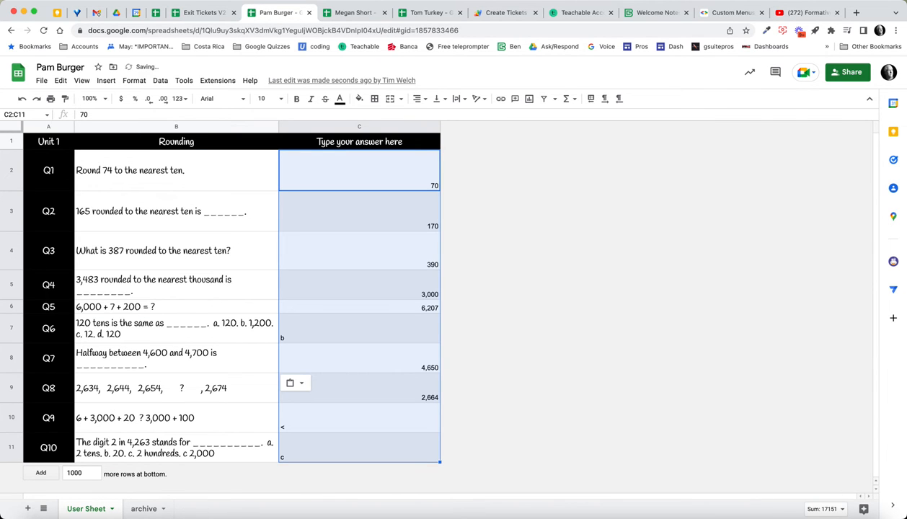
{"action": "key", "text": "ctrl+Tab"}
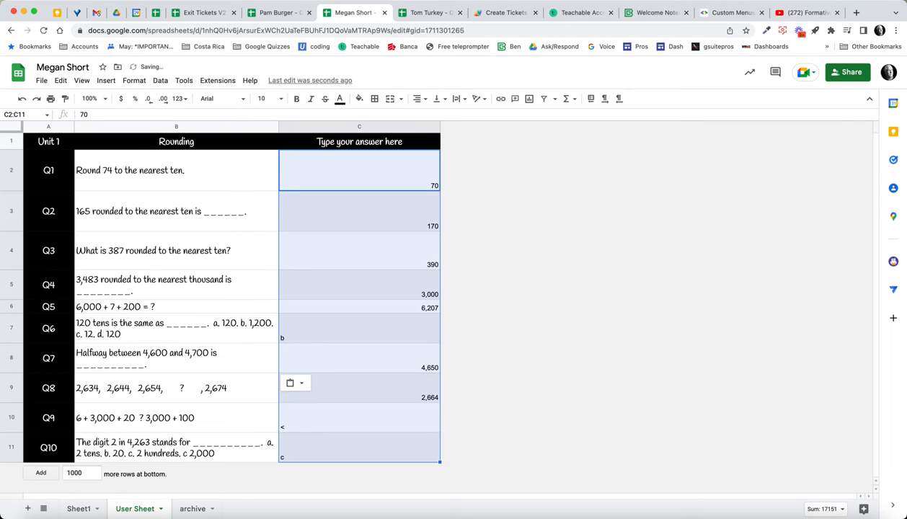
{"action": "key", "text": "ctrl+Tab"}
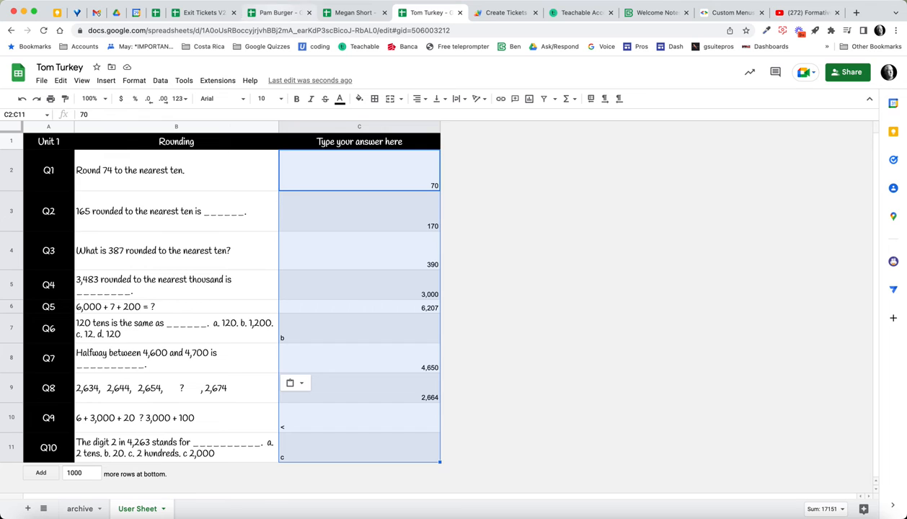
Step: Return to the userinput sheet of Exit Tickets V2 and run Get Student Answers for Unit 1
{"action": "left_click", "coordinate": [204, 13]}
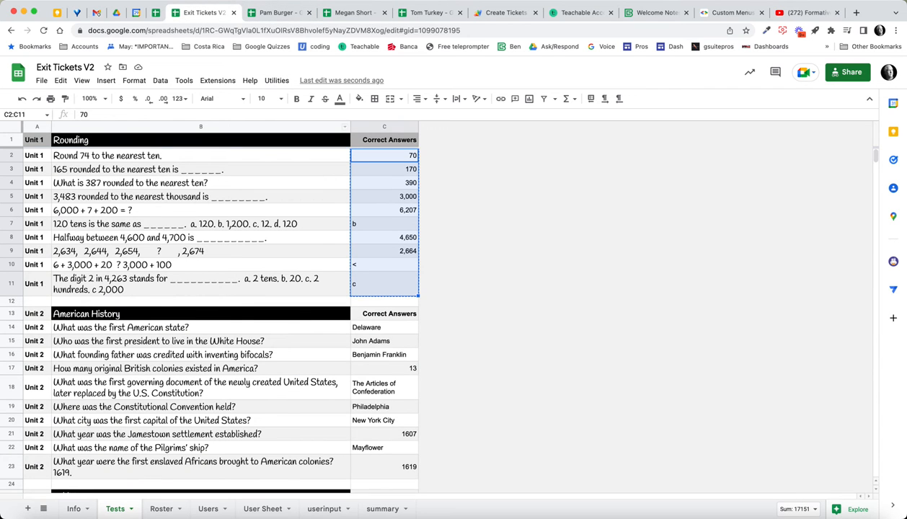
{"action": "left_click", "coordinate": [324, 509]}
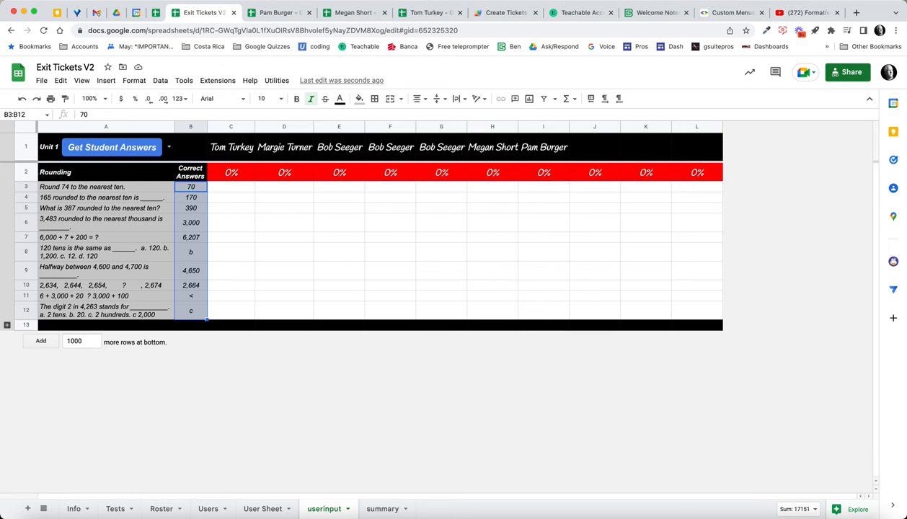
{"action": "left_click", "coordinate": [112, 147]}
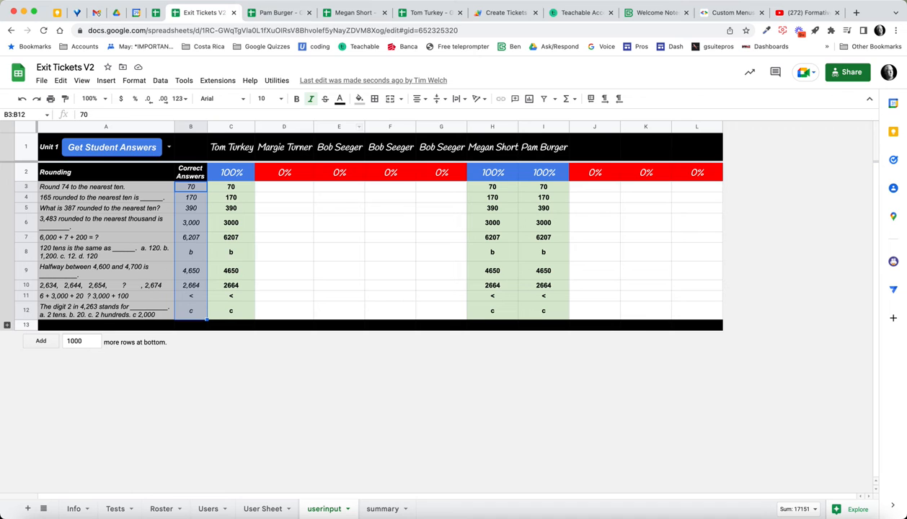
Step: Examine the archived Unit 1 tests on the archive sheet of the third student spreadsheet
{"action": "left_click", "coordinate": [430, 13]}
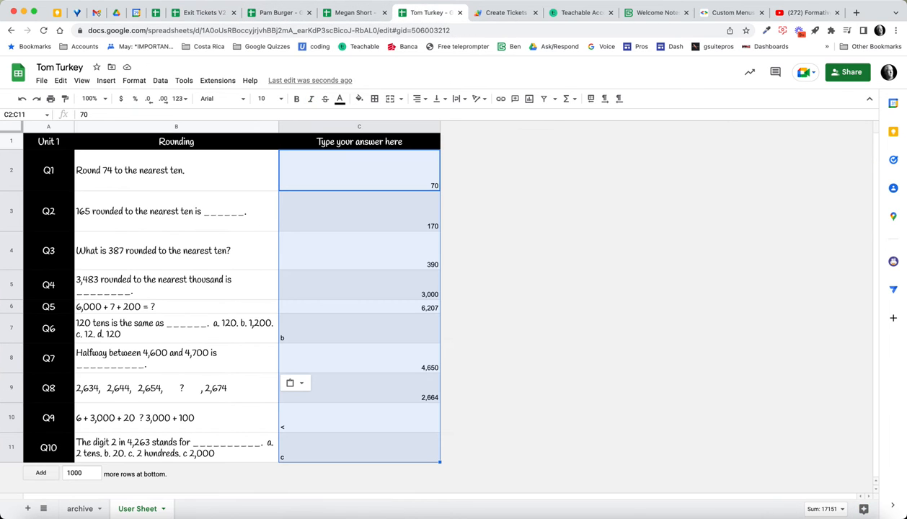
{"action": "left_click", "coordinate": [80, 508]}
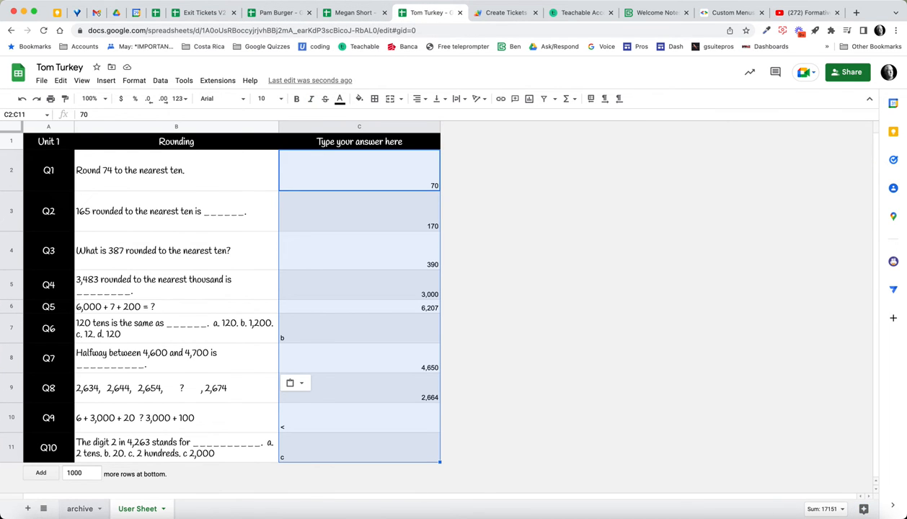
{"action": "scroll", "coordinate": [176, 310], "scroll_direction": "down", "scroll_amount": 6}
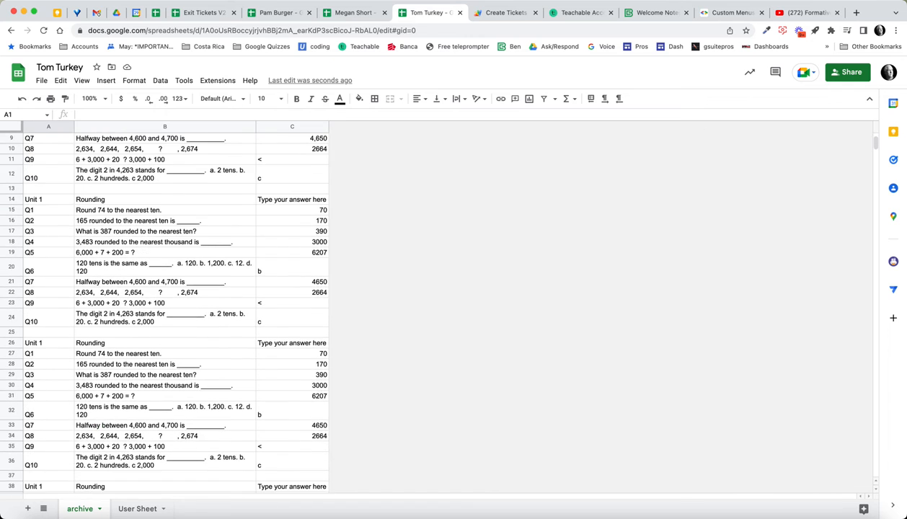
{"action": "scroll", "coordinate": [177, 310], "scroll_direction": "down", "scroll_amount": 3}
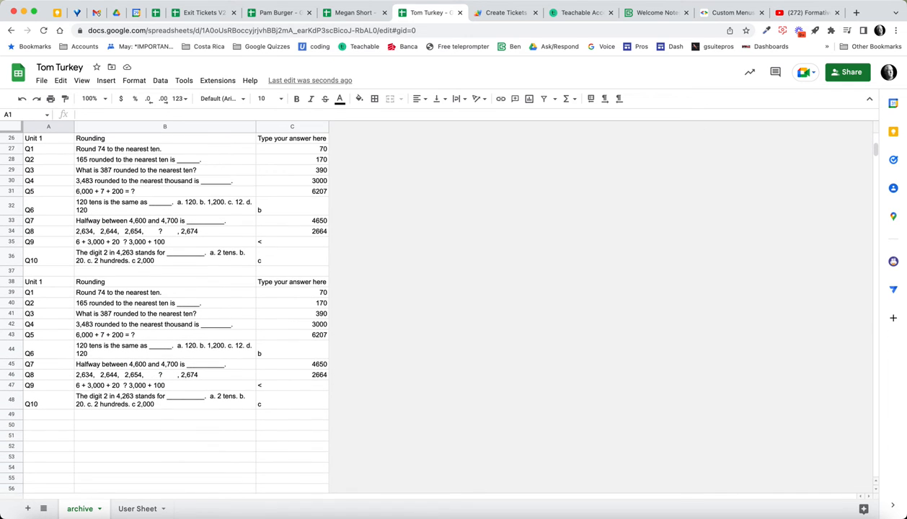
Step: Run the Archive Student Tests script from Exit Tickets V2
{"action": "left_click", "coordinate": [204, 12]}
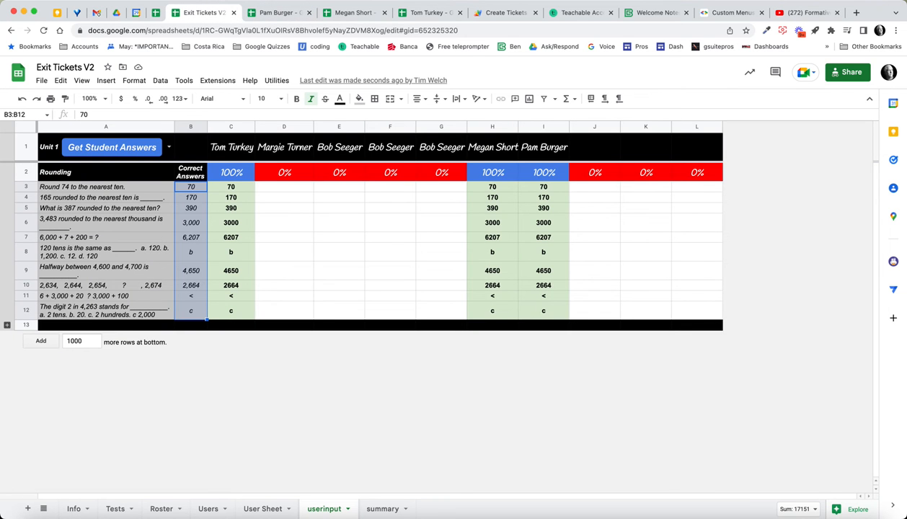
{"action": "left_click", "coordinate": [276, 80]}
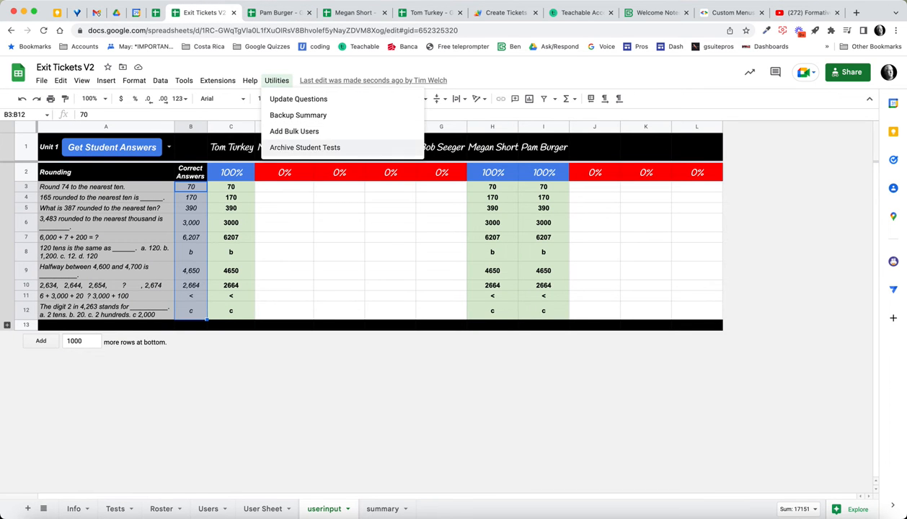
{"action": "left_click", "coordinate": [303, 145]}
Step: Check the archive sheets of the third, second and first student spreadsheets for the archived Unit 1 test
{"action": "left_click", "coordinate": [429, 12]}
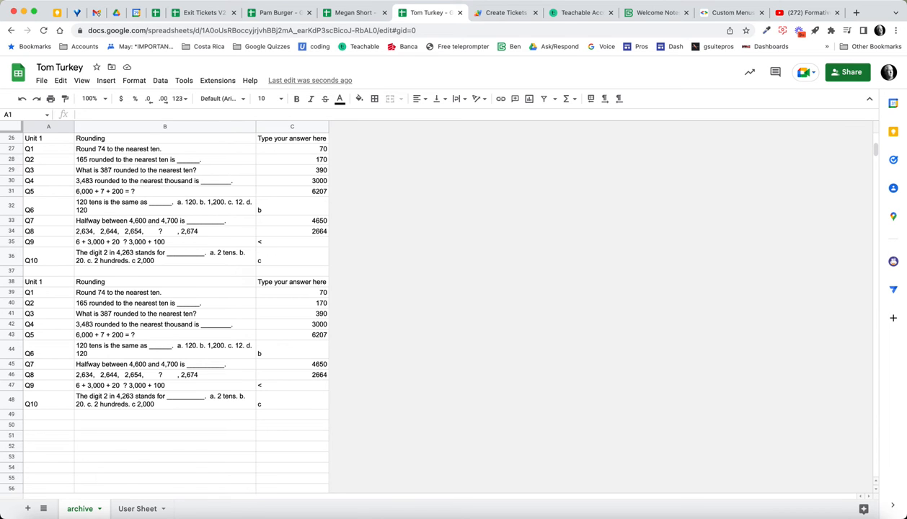
{"action": "scroll", "coordinate": [164, 309], "scroll_direction": "down", "scroll_amount": 5}
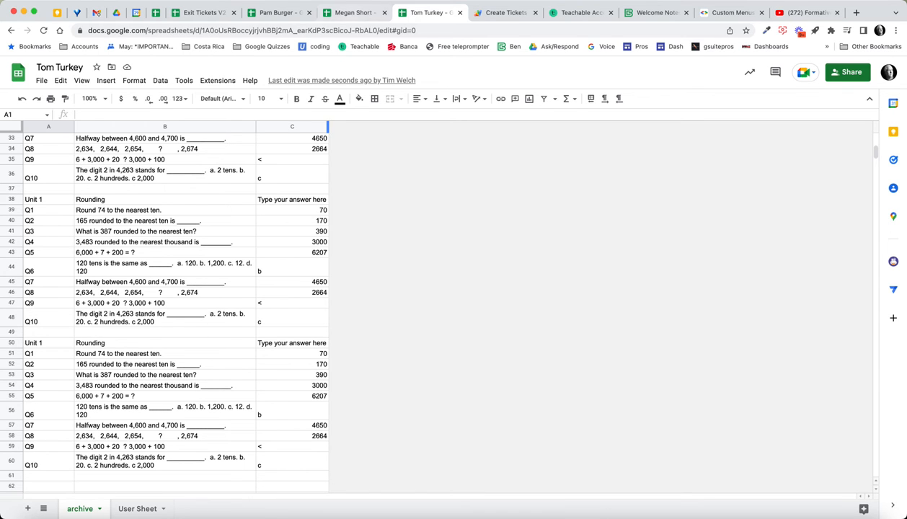
{"action": "left_click", "coordinate": [347, 13]}
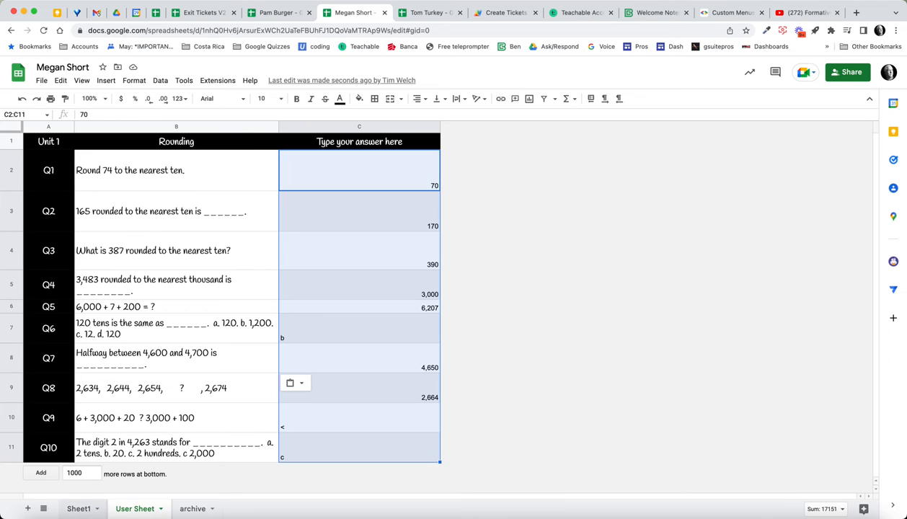
{"action": "right_click", "coordinate": [79, 508]}
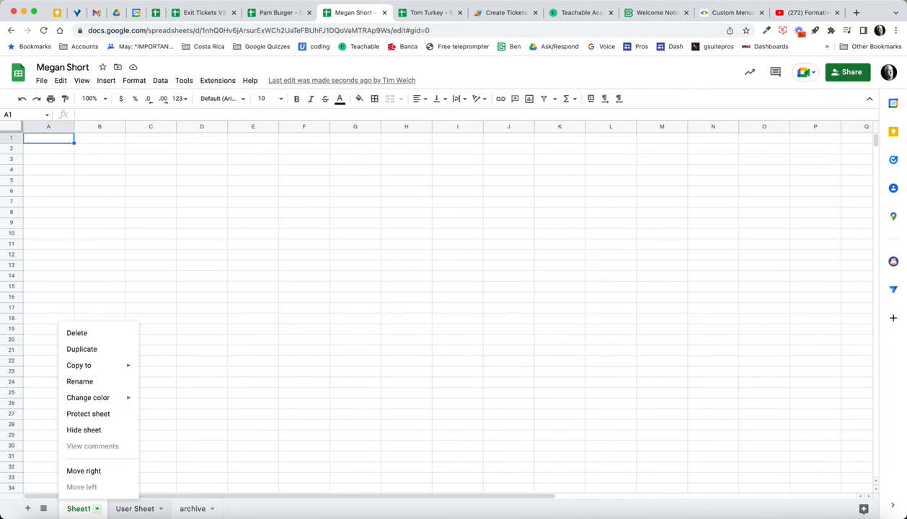
{"action": "left_click", "coordinate": [193, 509]}
{"action": "scroll", "coordinate": [195, 310], "scroll_direction": "down", "scroll_amount": 10}
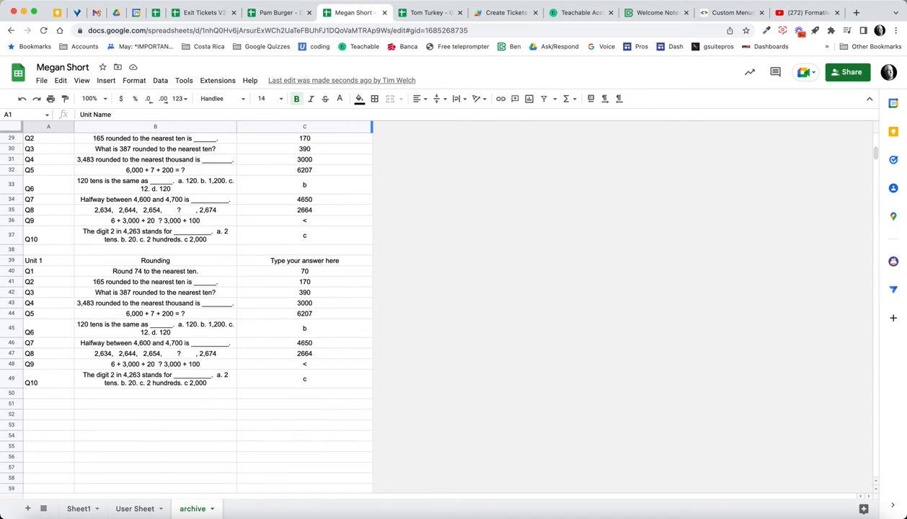
{"action": "left_click", "coordinate": [278, 12]}
{"action": "left_click", "coordinate": [144, 510]}
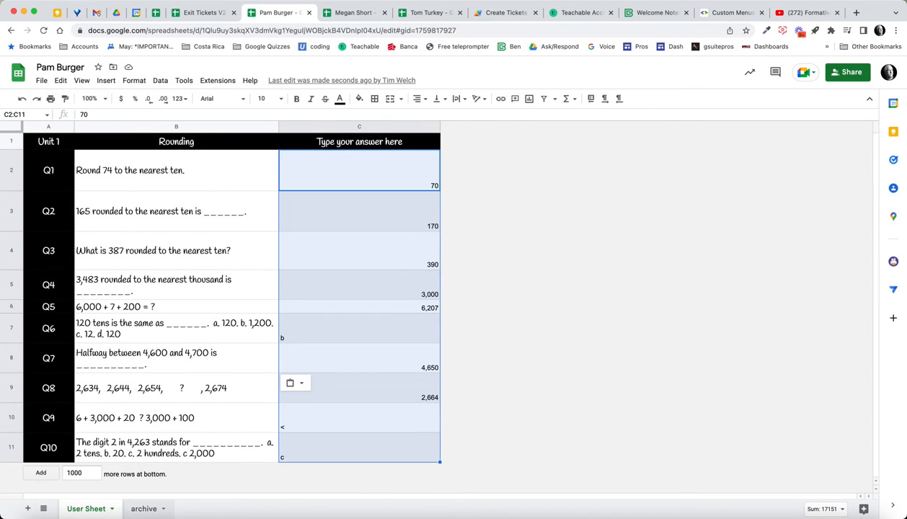
{"action": "scroll", "coordinate": [194, 310], "scroll_direction": "down", "scroll_amount": 10}
{"action": "scroll", "coordinate": [194, 310], "scroll_direction": "up", "scroll_amount": 9}
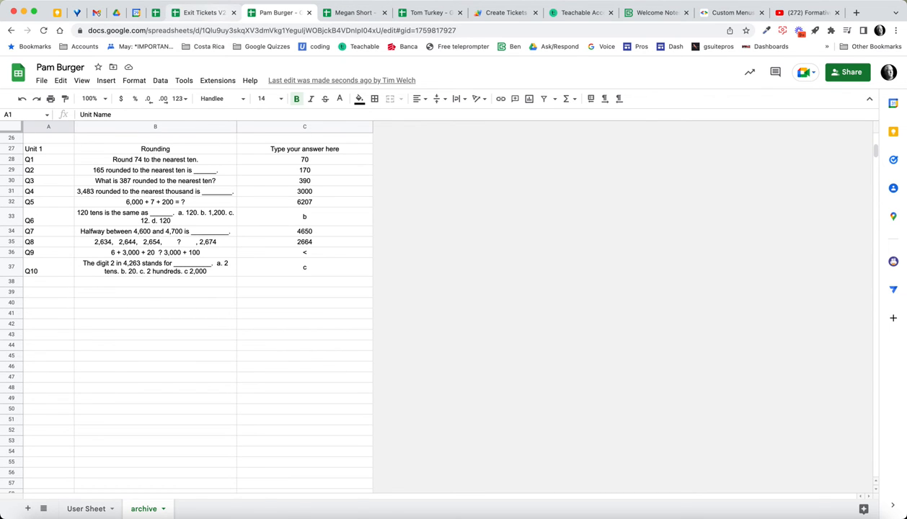
Step: Examine the recorded unit results on the summary sheet of Exit Tickets V2 down to the last Unit 1 block
{"action": "left_click", "coordinate": [202, 12]}
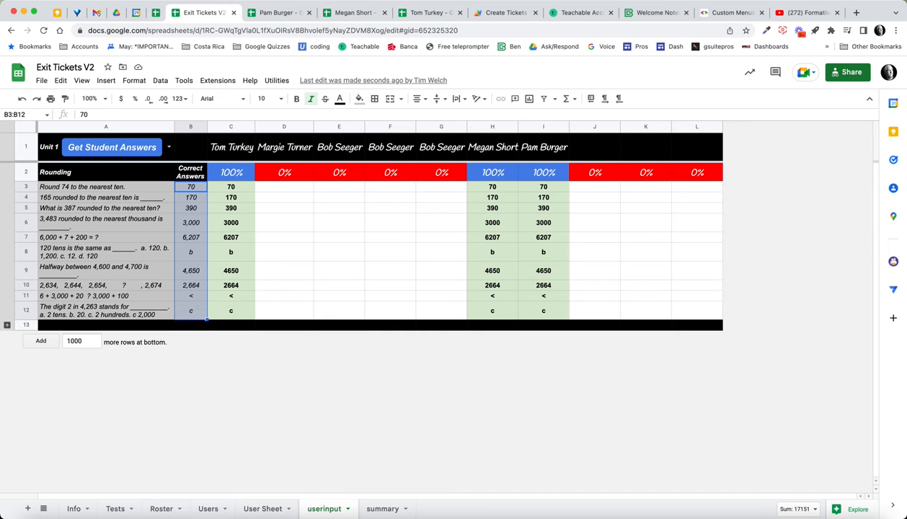
{"action": "left_click", "coordinate": [382, 509]}
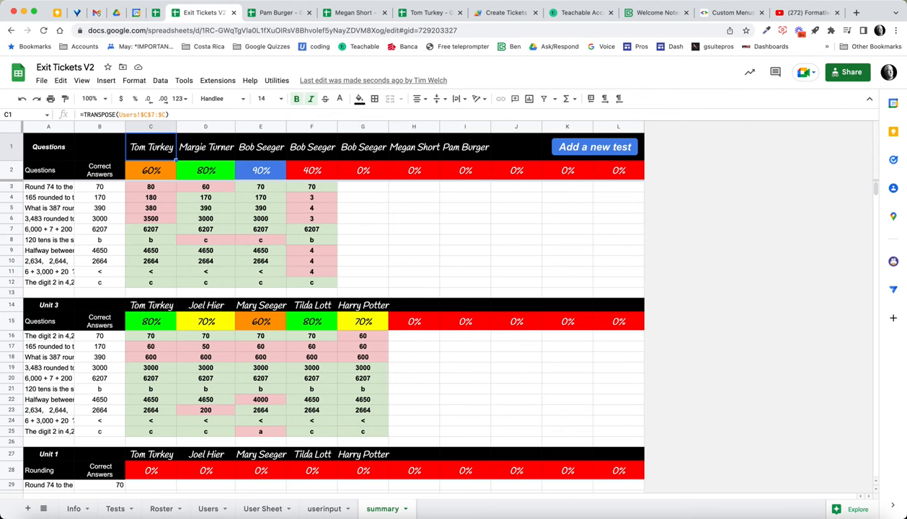
{"action": "scroll", "coordinate": [430, 328], "scroll_direction": "down", "scroll_amount": 15}
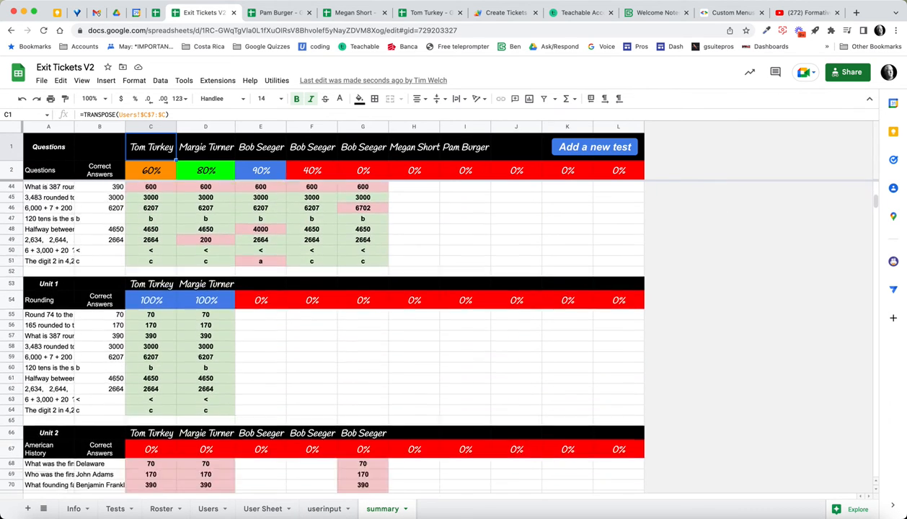
{"action": "scroll", "coordinate": [325, 332], "scroll_direction": "down", "scroll_amount": 10}
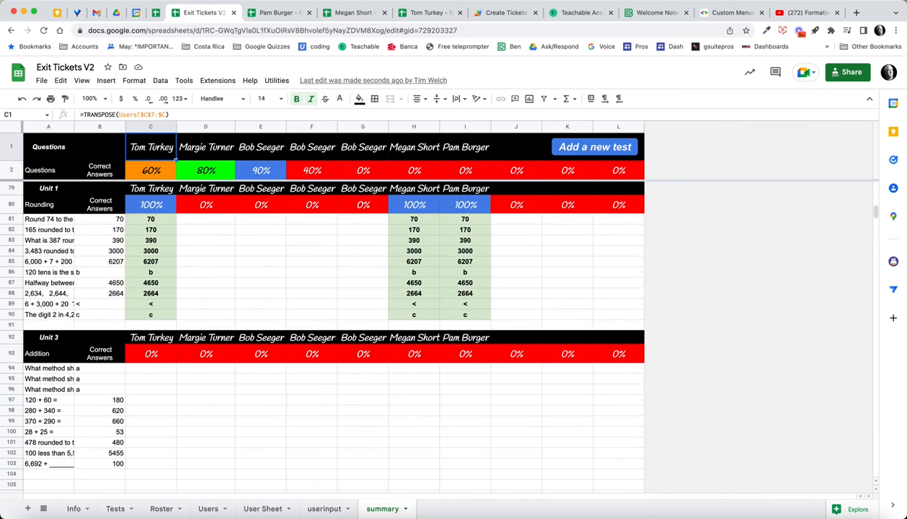
{"action": "scroll", "coordinate": [325, 332], "scroll_direction": "down", "scroll_amount": 3}
{"action": "scroll", "coordinate": [325, 331], "scroll_direction": "up", "scroll_amount": 1}
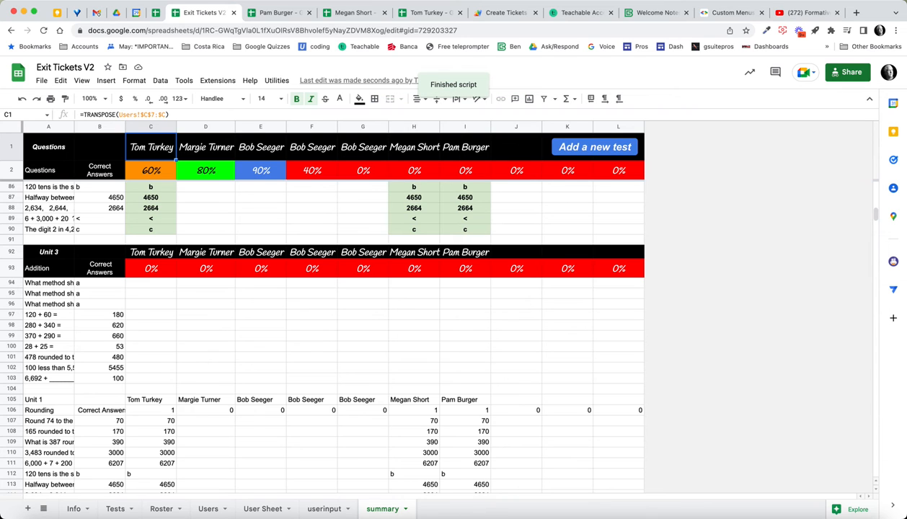
{"action": "scroll", "coordinate": [324, 325], "scroll_direction": "down", "scroll_amount": 2}
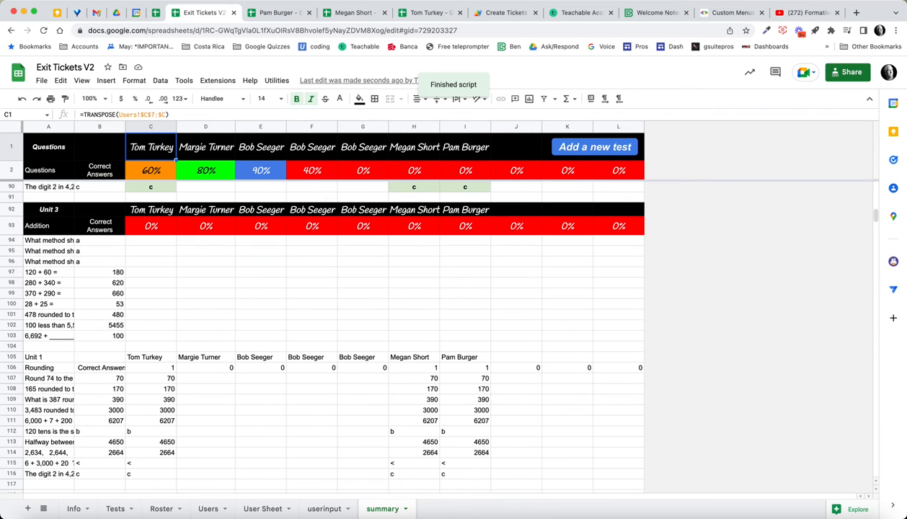
Step: Copy the formatting of the Unit 3 header rows 92–93 onto the last Unit 1 header rows 105–106 in the summary sheet
{"action": "left_click", "coordinate": [325, 509]}
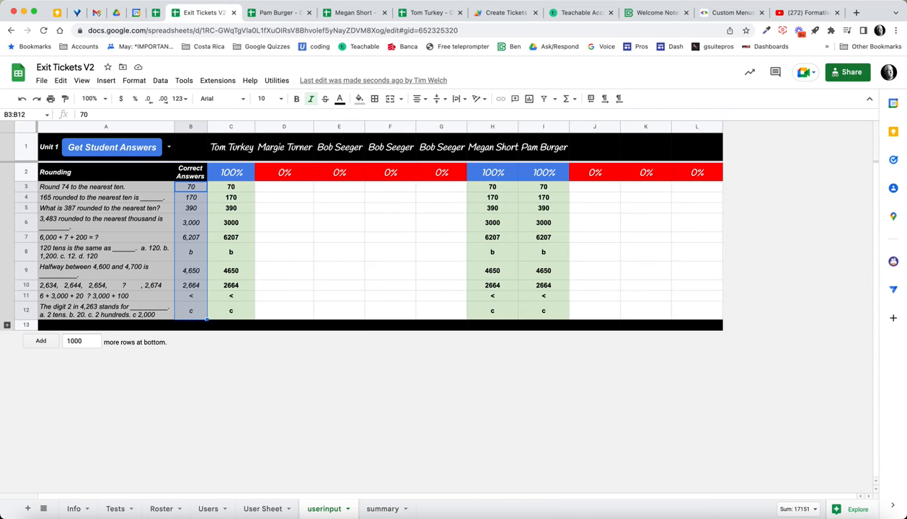
{"action": "left_click", "coordinate": [382, 509]}
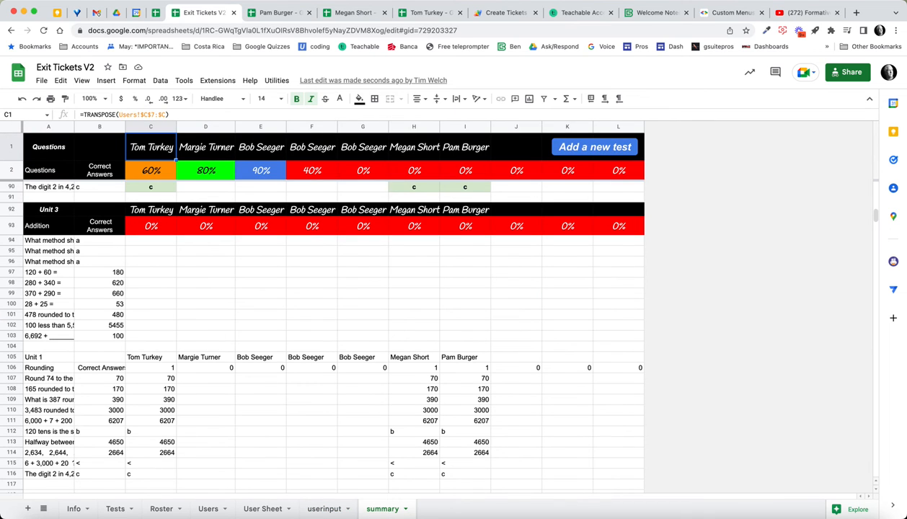
{"action": "left_click_drag", "start_coordinate": [12, 209], "coordinate": [12, 226]}
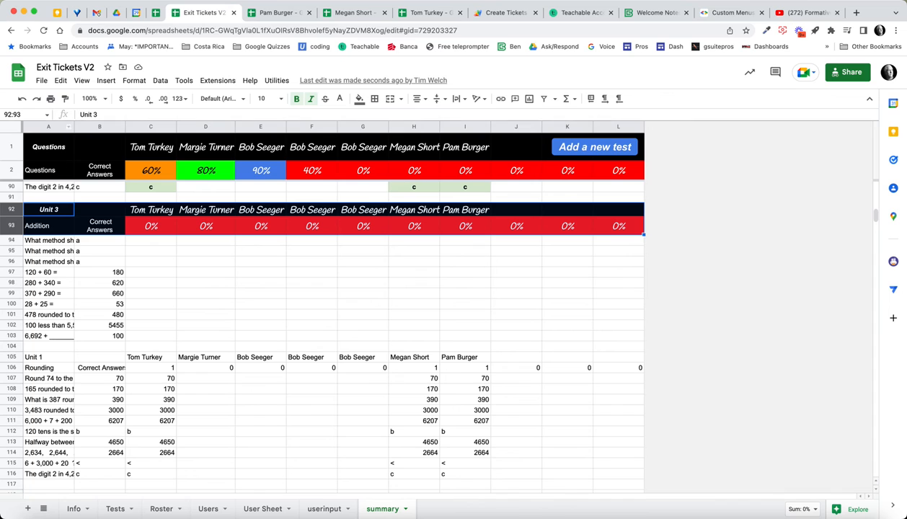
{"action": "left_click", "coordinate": [65, 99]}
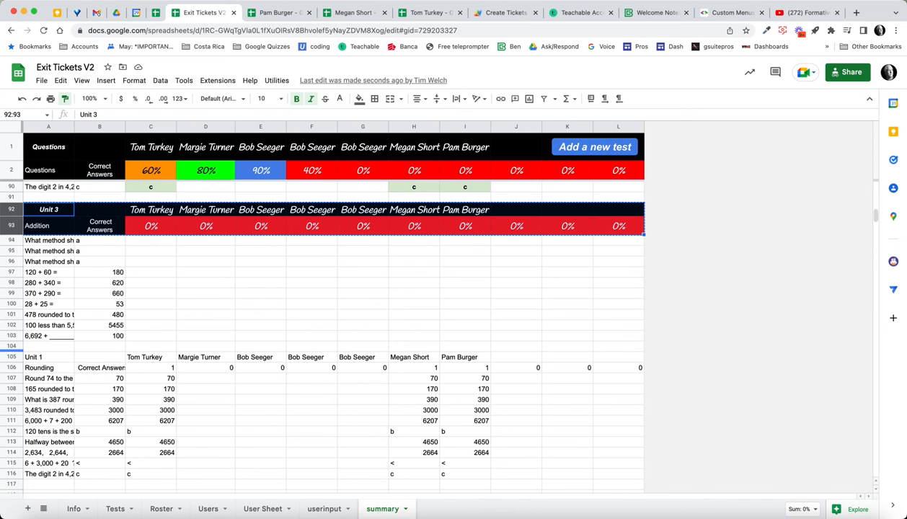
{"action": "left_click_drag", "start_coordinate": [12, 357], "coordinate": [11, 368]}
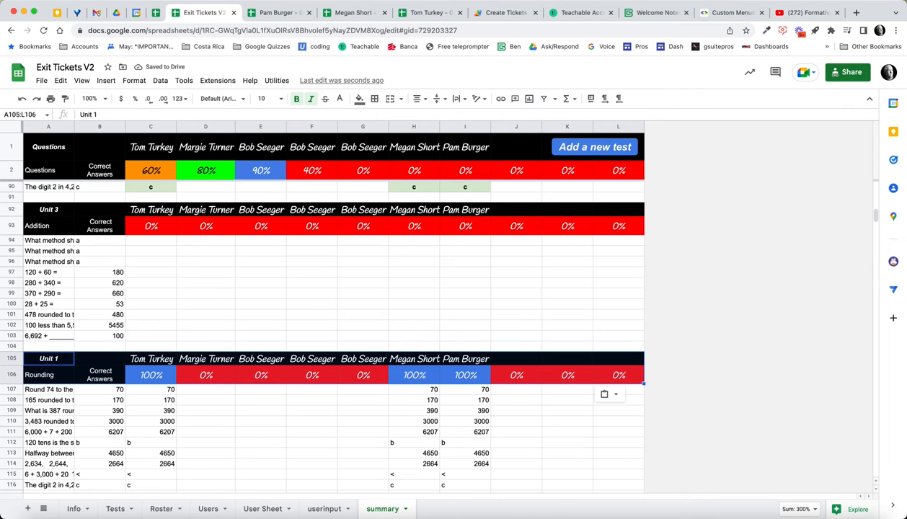
Step: Copy the answer formatting from the earlier Unit 1 block, C81:L90, onto the last Unit 1 answers in C107:L116
{"action": "scroll", "coordinate": [433, 328], "scroll_direction": "down", "scroll_amount": 1}
{"action": "scroll", "coordinate": [433, 329], "scroll_direction": "up", "scroll_amount": 3}
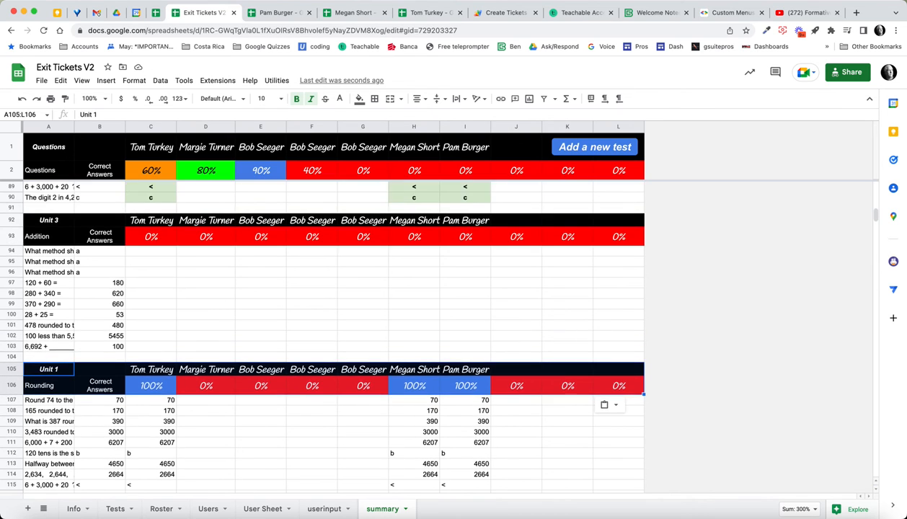
{"action": "scroll", "coordinate": [324, 328], "scroll_direction": "up", "scroll_amount": 3}
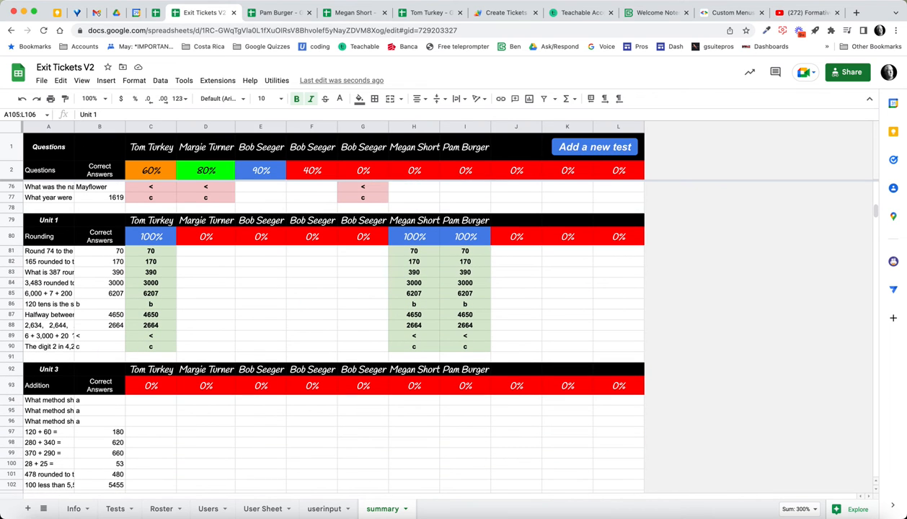
{"action": "left_click_drag", "start_coordinate": [151, 251], "coordinate": [618, 346]}
{"action": "left_click", "coordinate": [65, 98]}
{"action": "scroll", "coordinate": [325, 332], "scroll_direction": "down", "scroll_amount": 8}
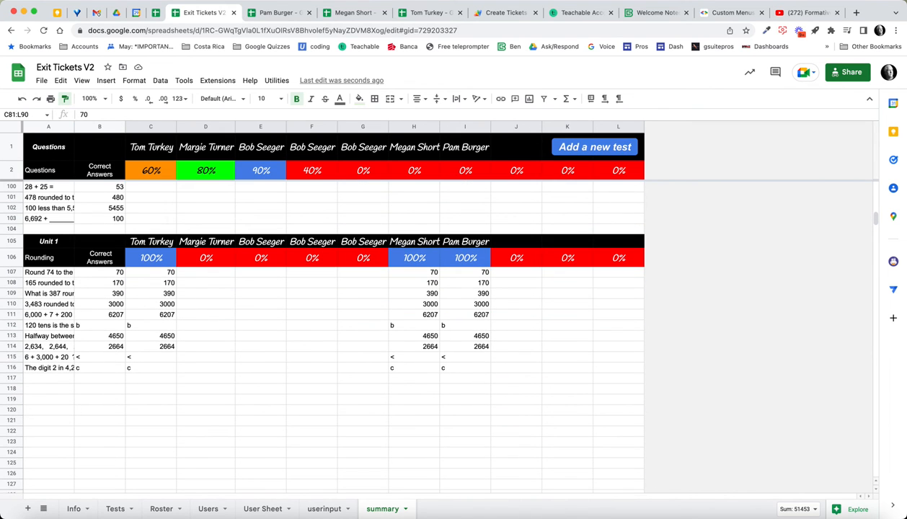
{"action": "mouse_move", "coordinate": [151, 272]}
{"action": "left_mouse_down"}
{"action": "mouse_move", "coordinate": [363, 335]}
{"action": "mouse_move", "coordinate": [618, 368]}
{"action": "left_mouse_up"}
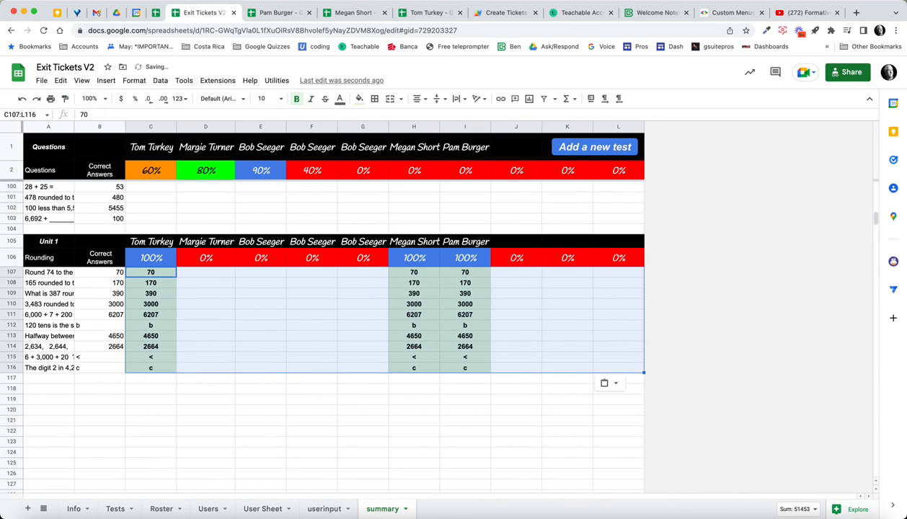
{"action": "left_click", "coordinate": [311, 336]}
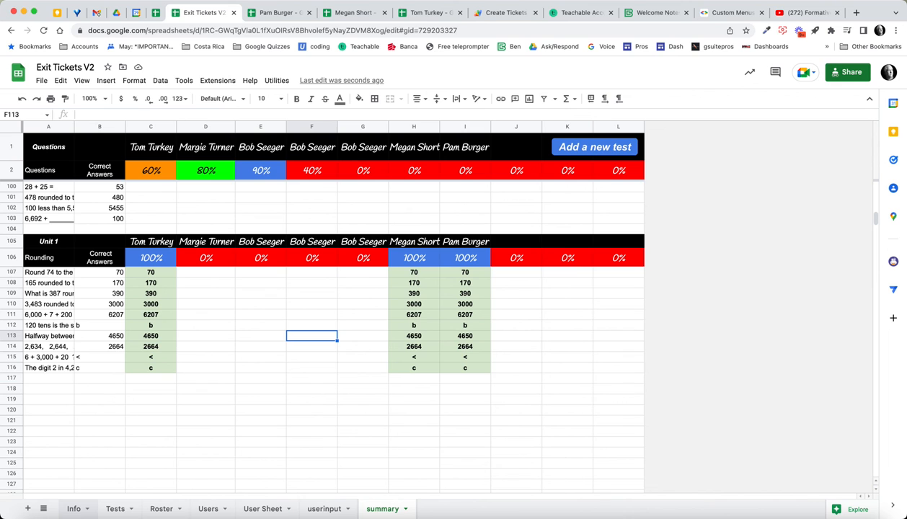
Step: Review the Info, Tests and Roster sheets and the list of available utility scripts
{"action": "left_click", "coordinate": [74, 509]}
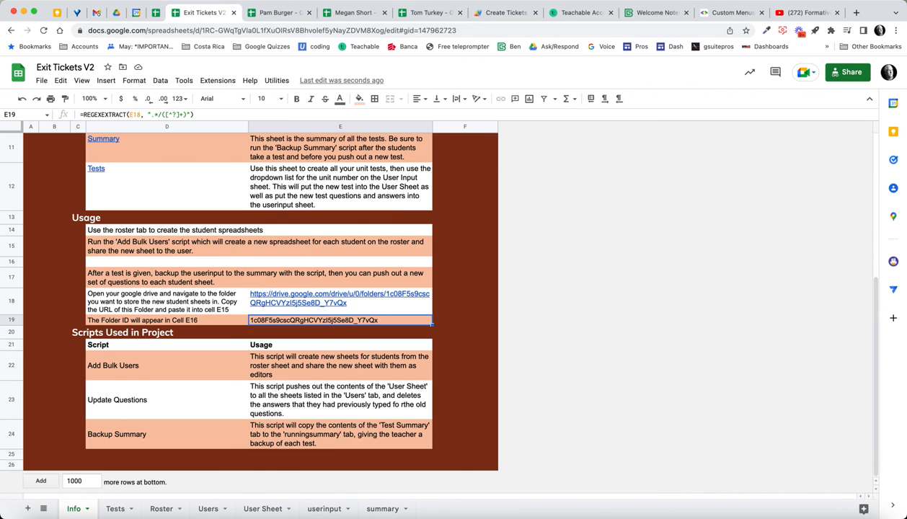
{"action": "scroll", "coordinate": [259, 303], "scroll_direction": "up", "scroll_amount": 5}
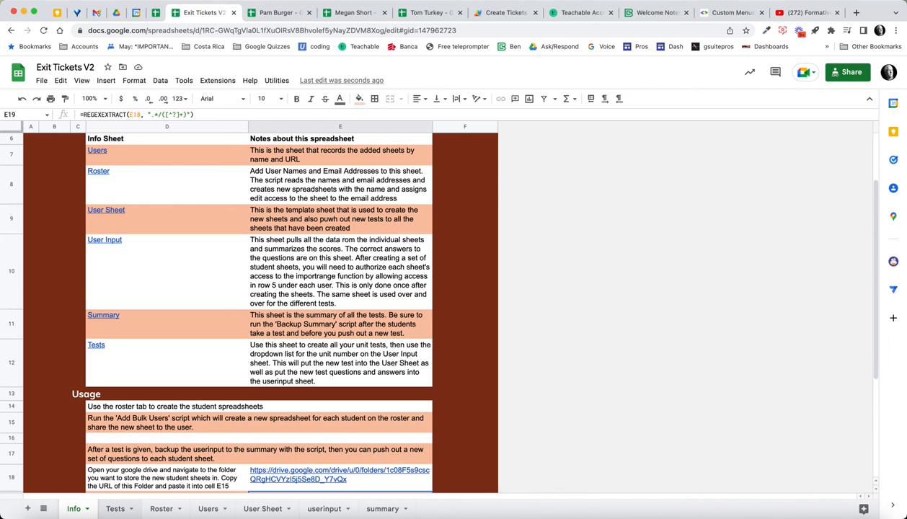
{"action": "left_click", "coordinate": [116, 508]}
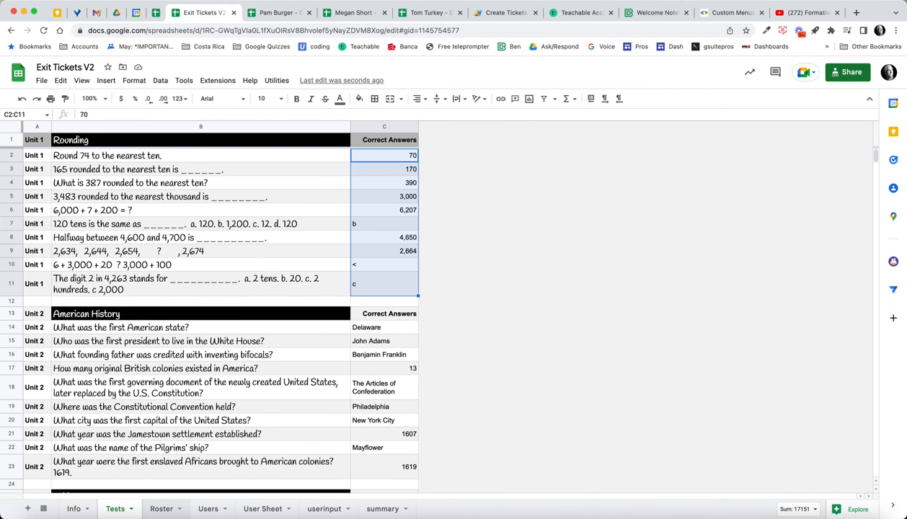
{"action": "left_click", "coordinate": [162, 508]}
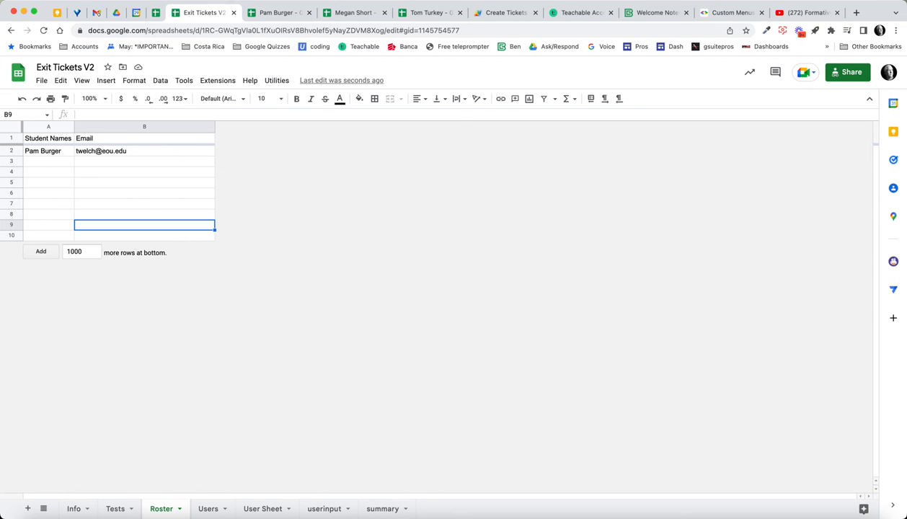
{"action": "left_click", "coordinate": [276, 80]}
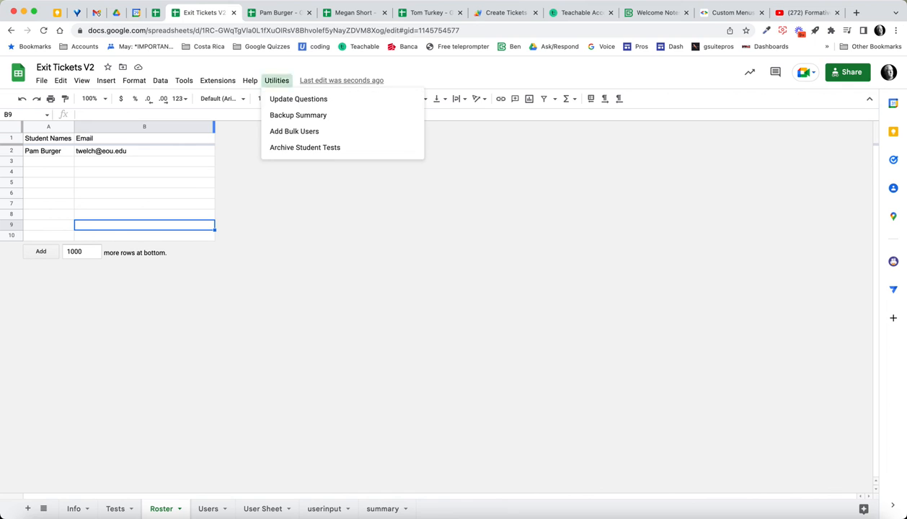
{"action": "left_click", "coordinate": [144, 236]}
Step: Review the Users, User Sheet and userinput sheets, and examine the earlier unit results on the summary sheet
{"action": "left_click", "coordinate": [208, 509]}
{"action": "left_click", "coordinate": [263, 508]}
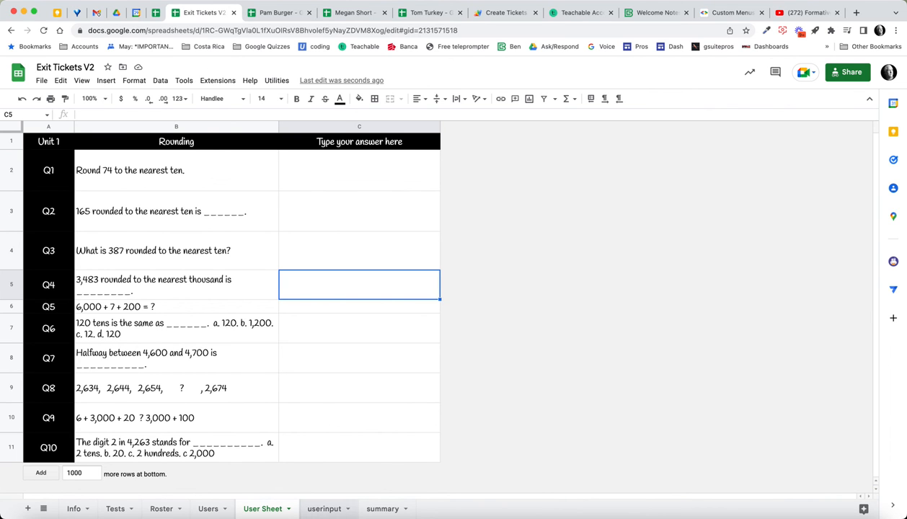
{"action": "left_click", "coordinate": [325, 509]}
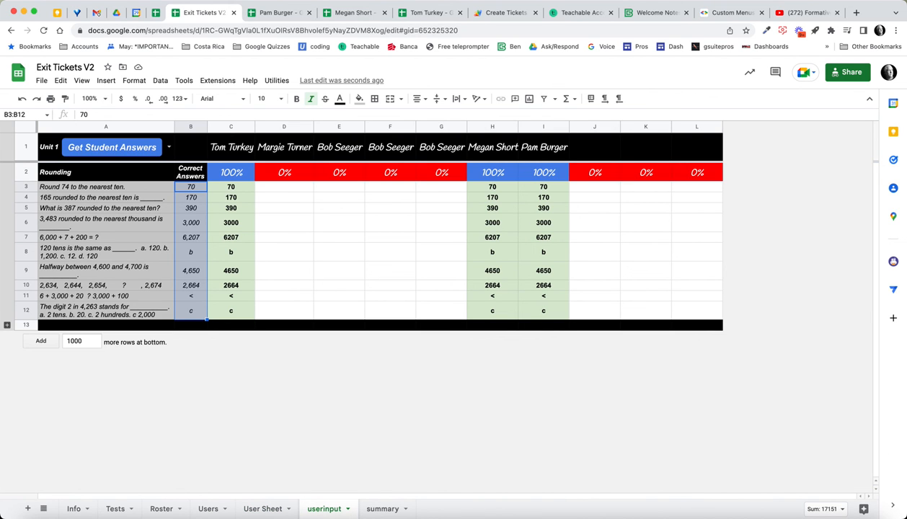
{"action": "left_click", "coordinate": [382, 509]}
{"action": "scroll", "coordinate": [325, 336], "scroll_direction": "up", "scroll_amount": 10}
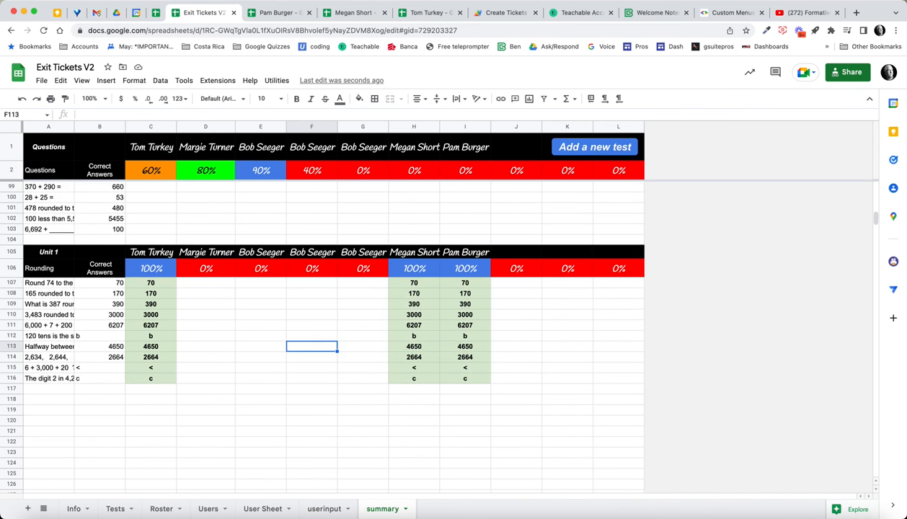
{"action": "scroll", "coordinate": [325, 336], "scroll_direction": "up", "scroll_amount": 10}
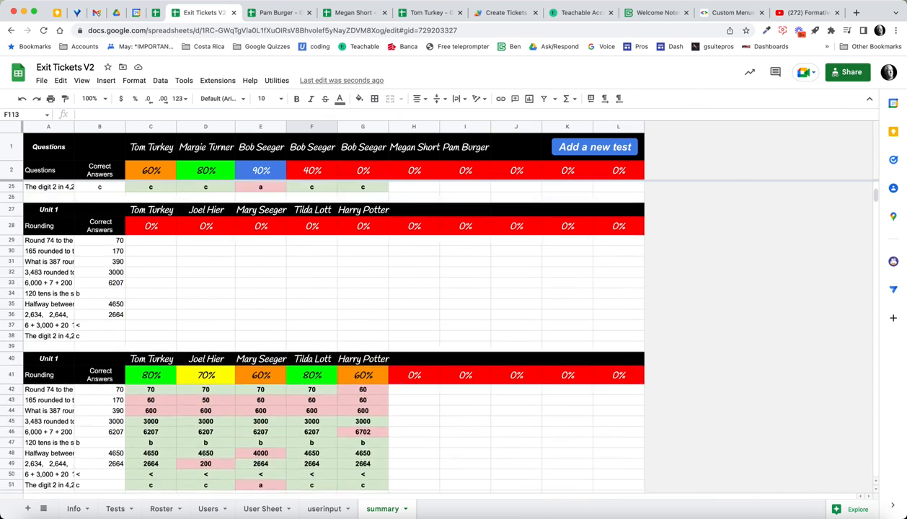